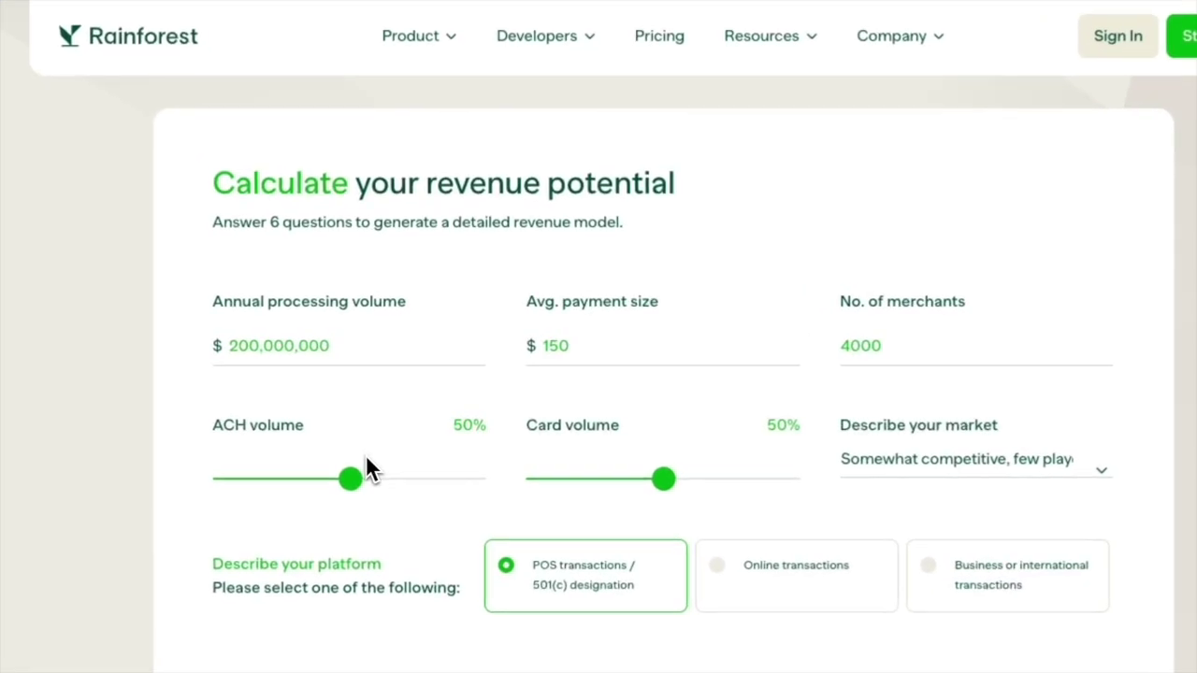
- Try the ACH slider on an example ROI calculator, then select the Calculator page's empty container
{"action": "left_click_drag", "start_coordinate": [366, 471], "coordinate": [414, 480]}
{"action": "scroll", "coordinate": [796, 378], "scroll_direction": "down", "scroll_amount": 5}
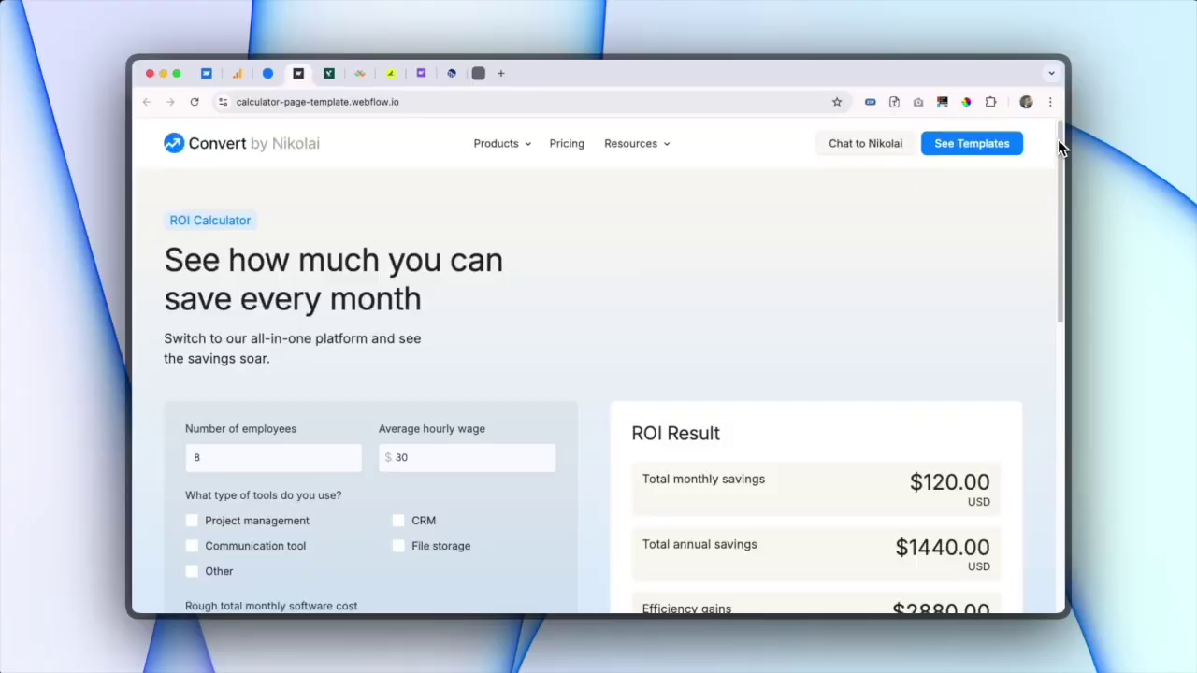
{"action": "left_click_drag", "start_coordinate": [1061, 136], "coordinate": [1065, 205]}
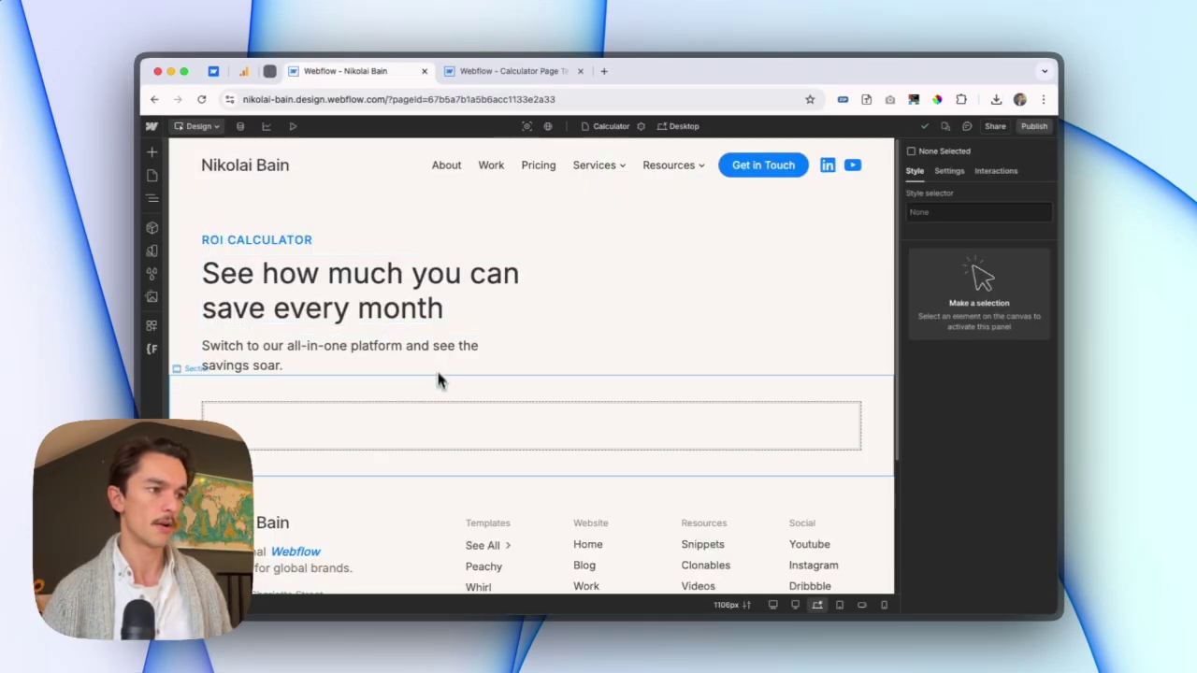
{"action": "left_click", "coordinate": [441, 428]}
- Paste the grid, then inspect the Total annual savings result box and Number of employees input
{"action": "key", "text": "super+v"}
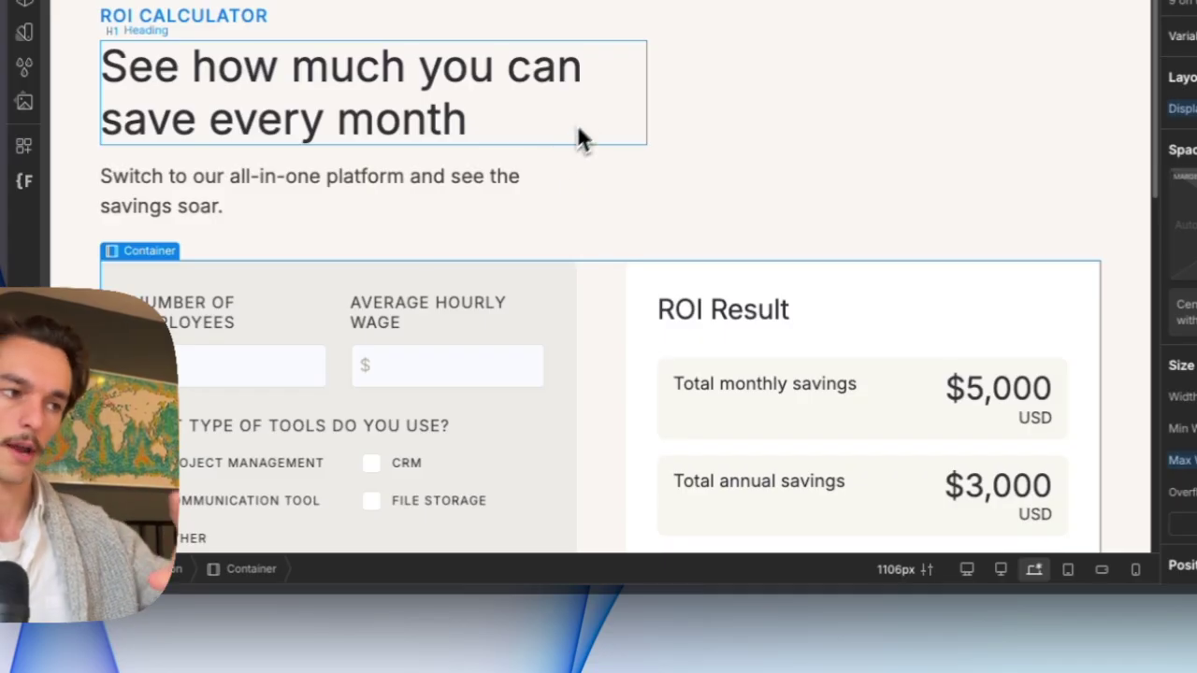
{"action": "scroll", "coordinate": [527, 304], "scroll_direction": "down", "scroll_amount": 3}
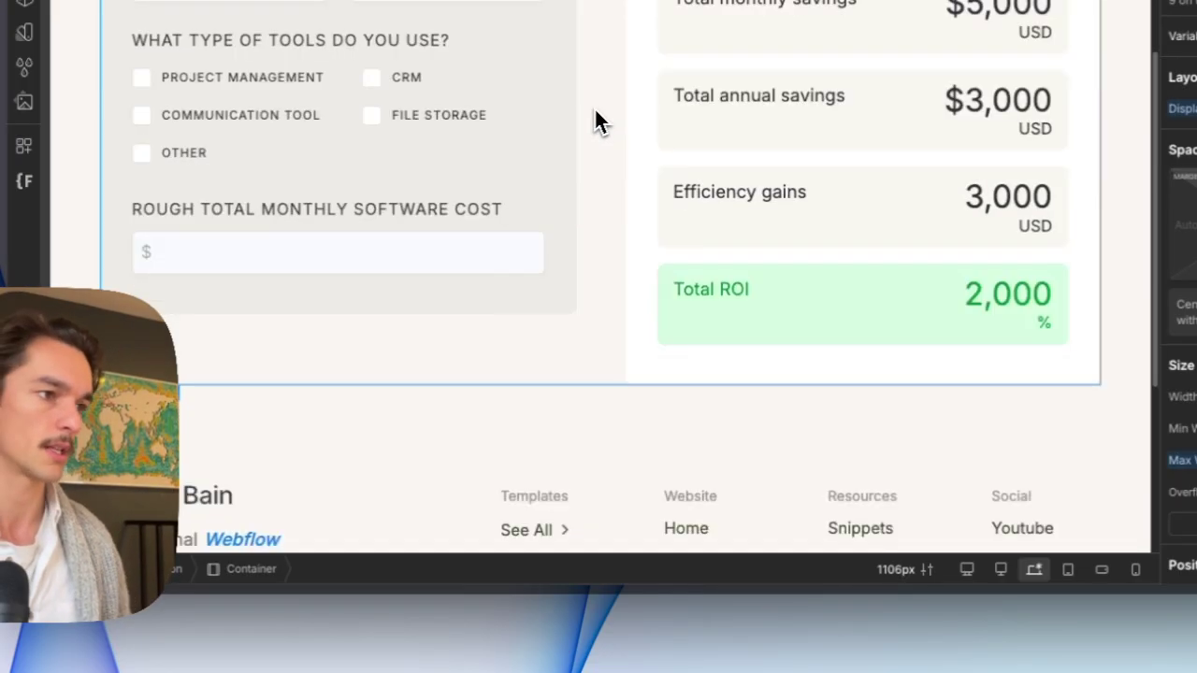
{"action": "left_click", "coordinate": [857, 101]}
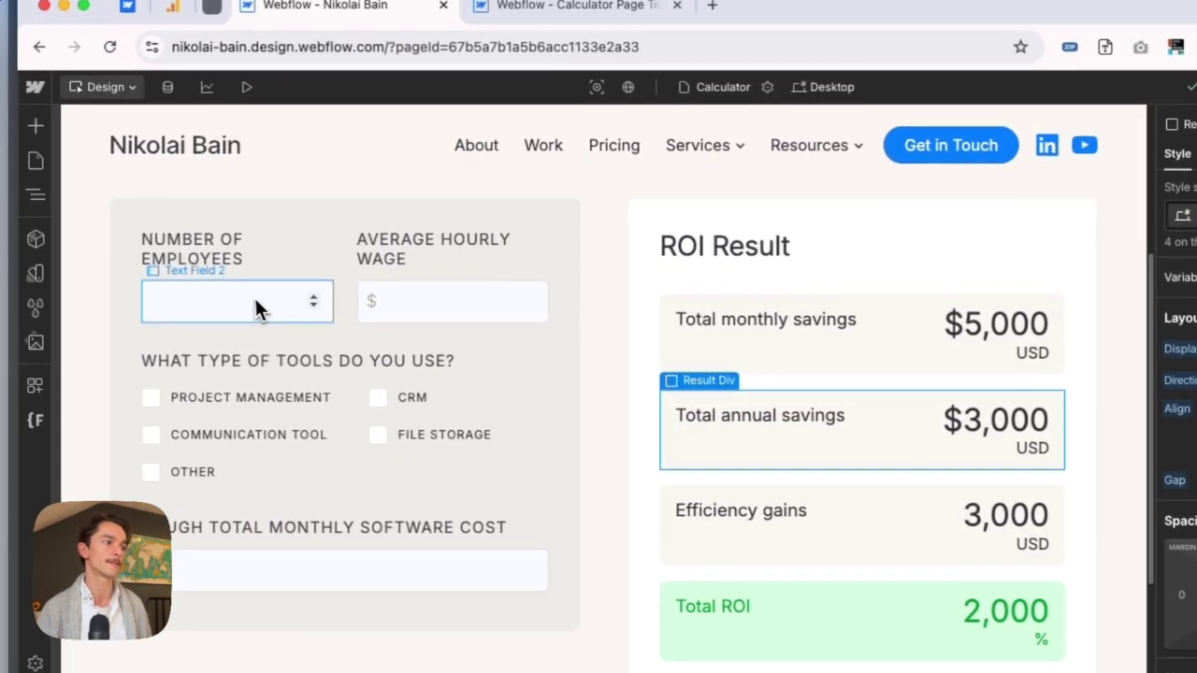
{"action": "left_click", "coordinate": [98, 290]}
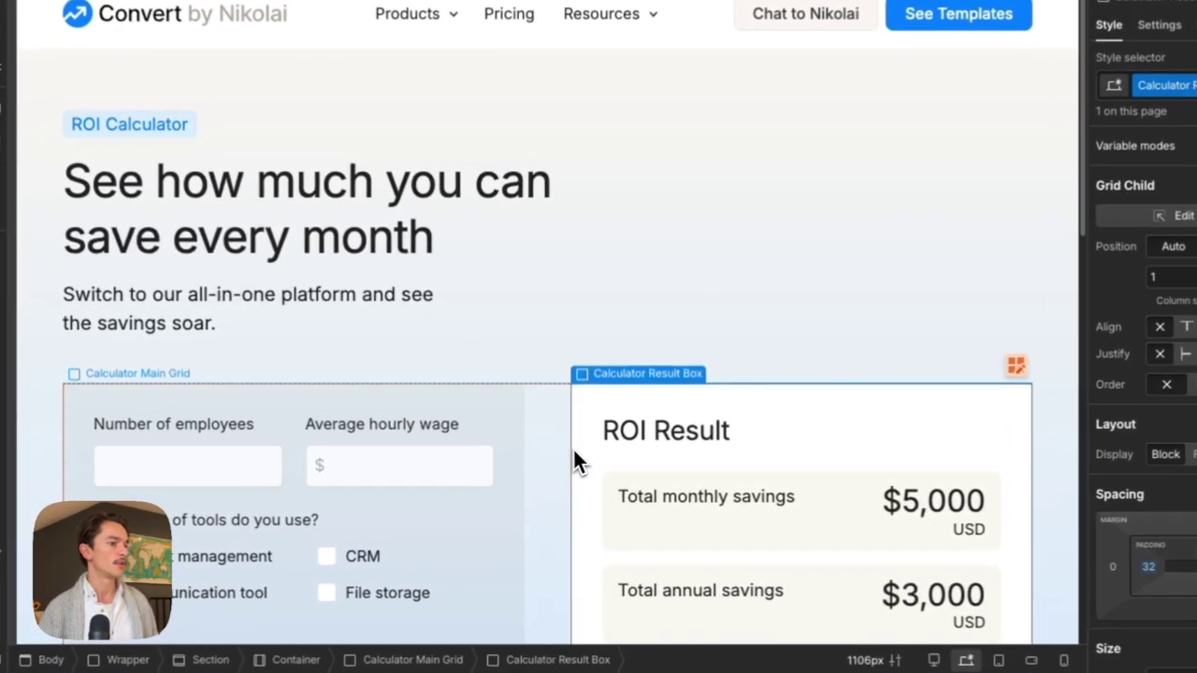
- Paste the ROI calculator grid into the personal site's empty container and dismiss the renamed-classes notice
{"action": "scroll", "coordinate": [588, 415], "scroll_direction": "down", "scroll_amount": 5}
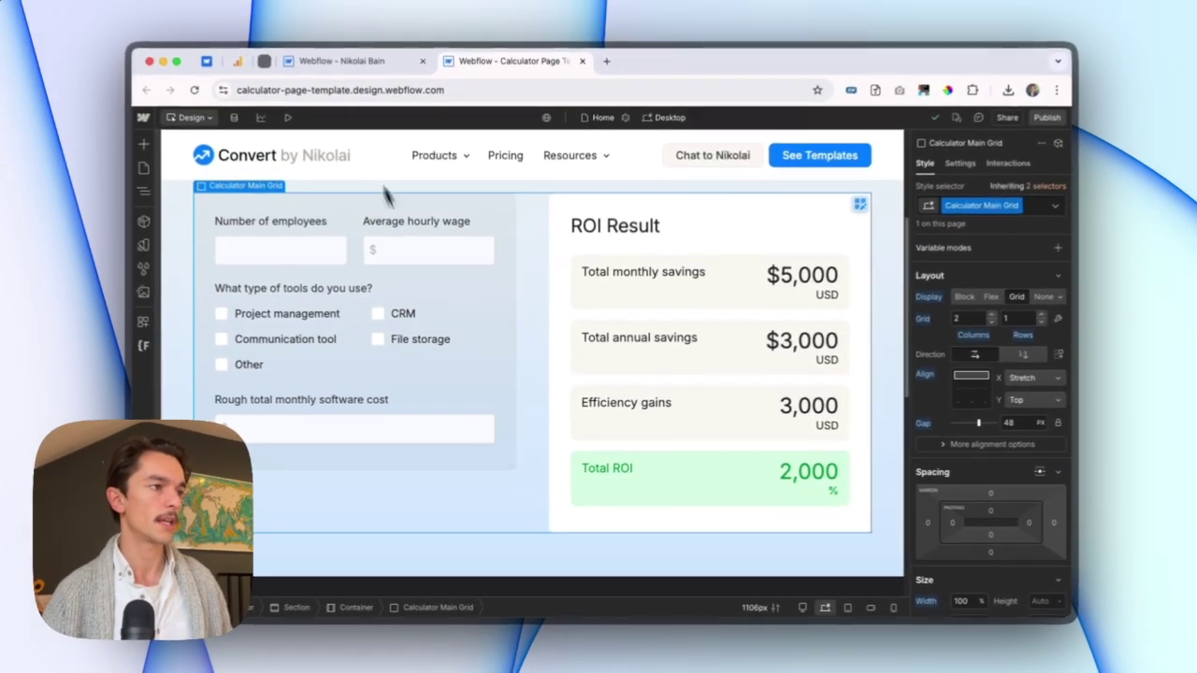
{"action": "left_click", "coordinate": [374, 60]}
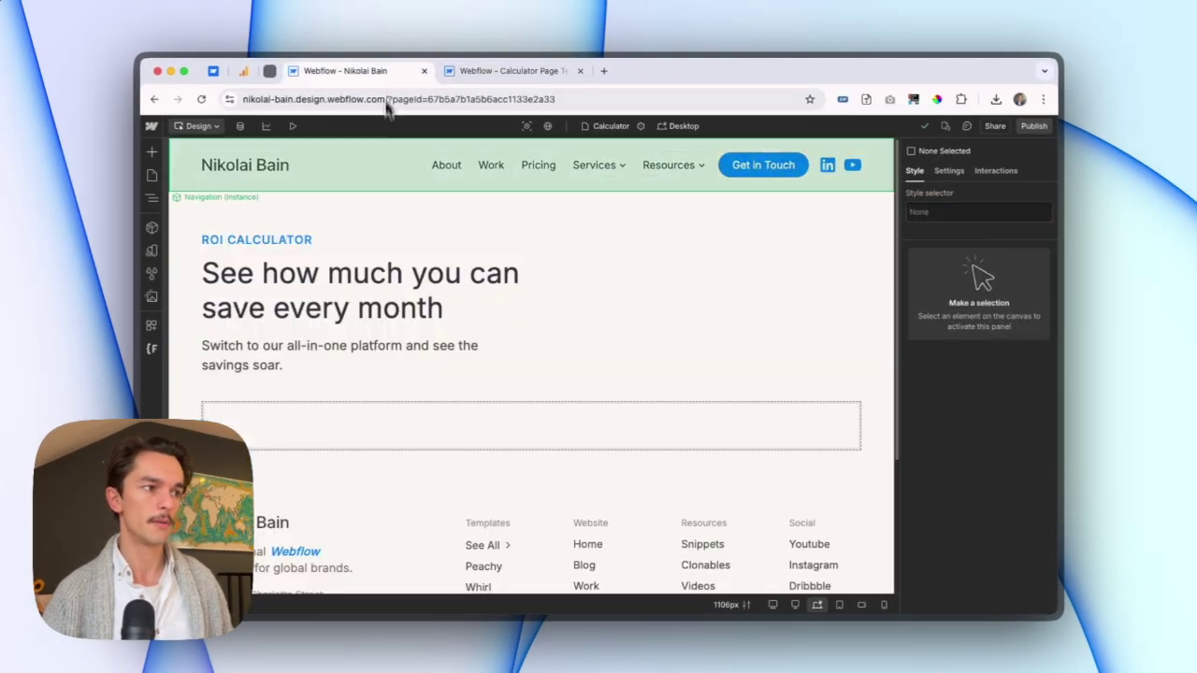
{"action": "left_click", "coordinate": [439, 431]}
{"action": "key", "text": "super+v"}
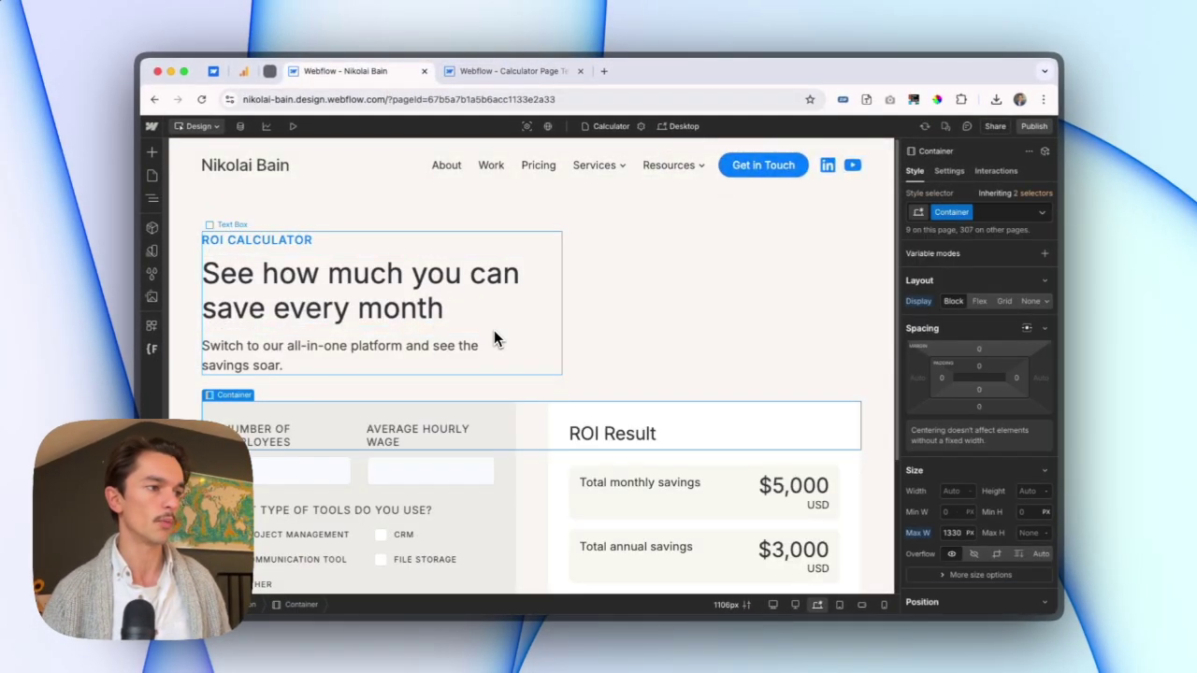
{"action": "scroll", "coordinate": [526, 308], "scroll_direction": "down", "scroll_amount": 5}
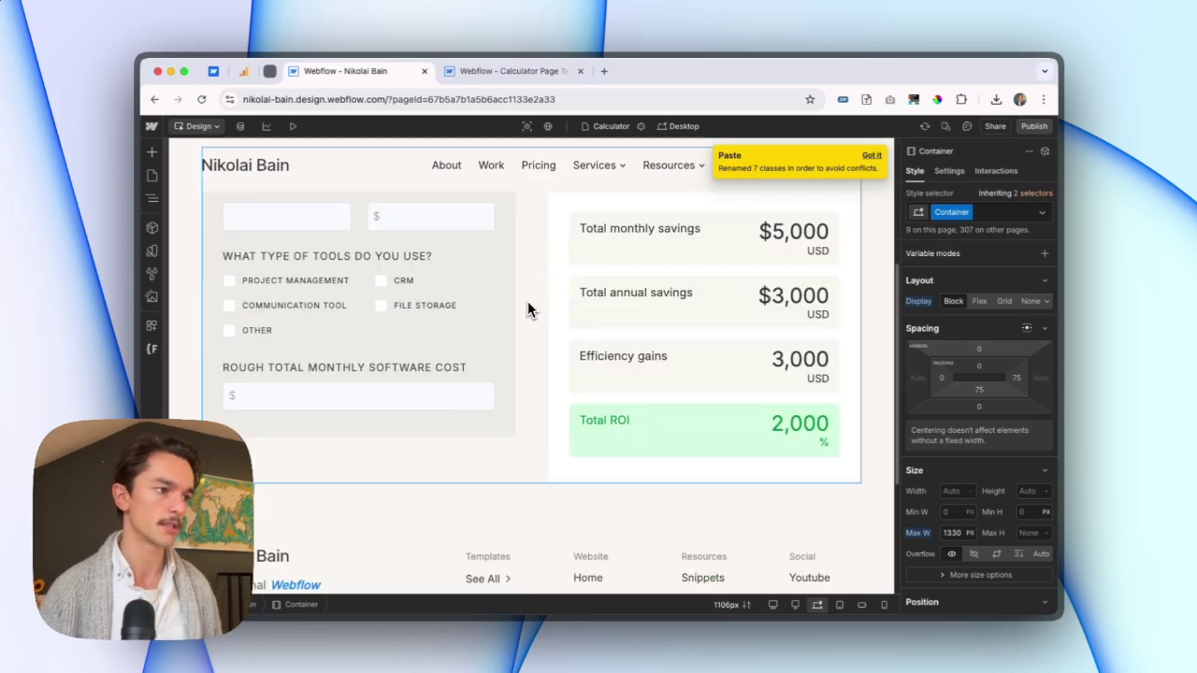
{"action": "scroll", "coordinate": [529, 300], "scroll_direction": "up", "scroll_amount": 1}
{"action": "left_click", "coordinate": [871, 156]}
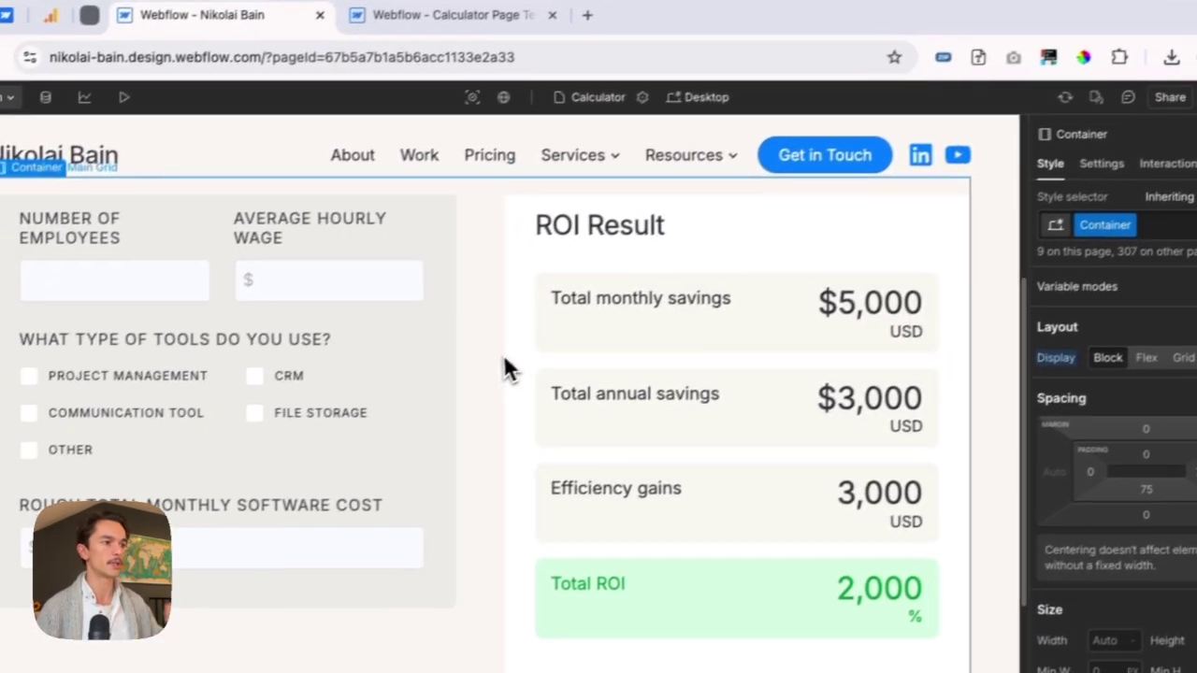
{"action": "scroll", "coordinate": [505, 365], "scroll_direction": "up", "scroll_amount": 1}
{"action": "left_click", "coordinate": [362, 320]}
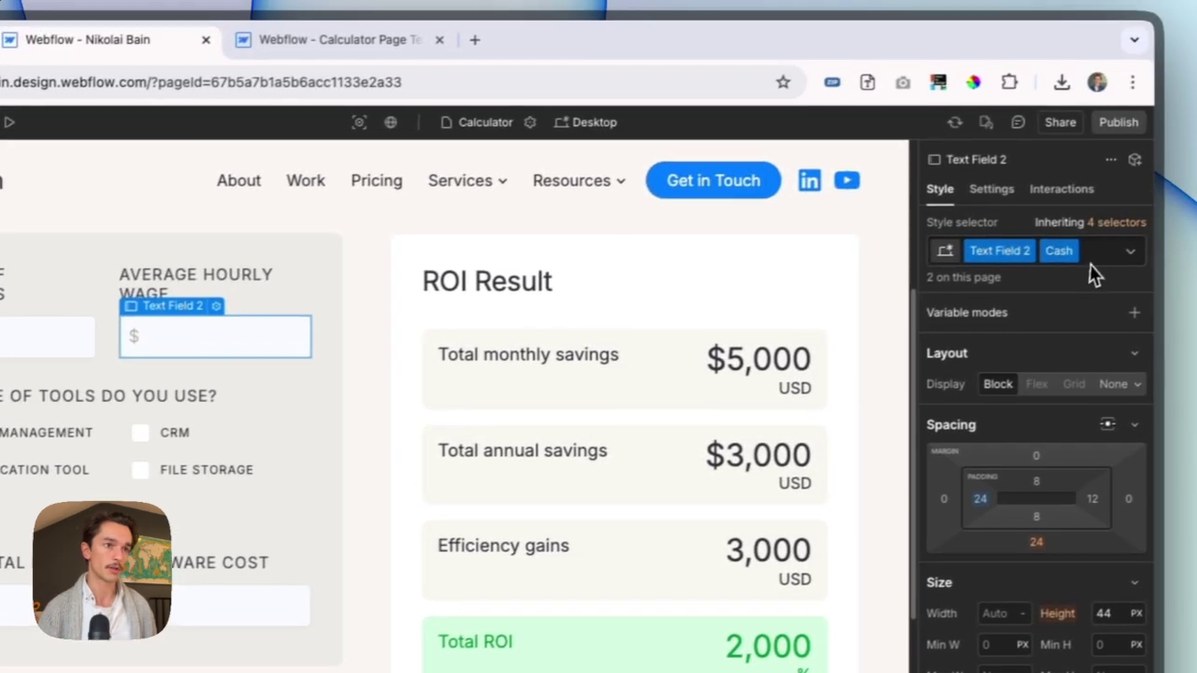
{"action": "left_click", "coordinate": [1080, 260]}
{"action": "key", "text": "BackSpace"}
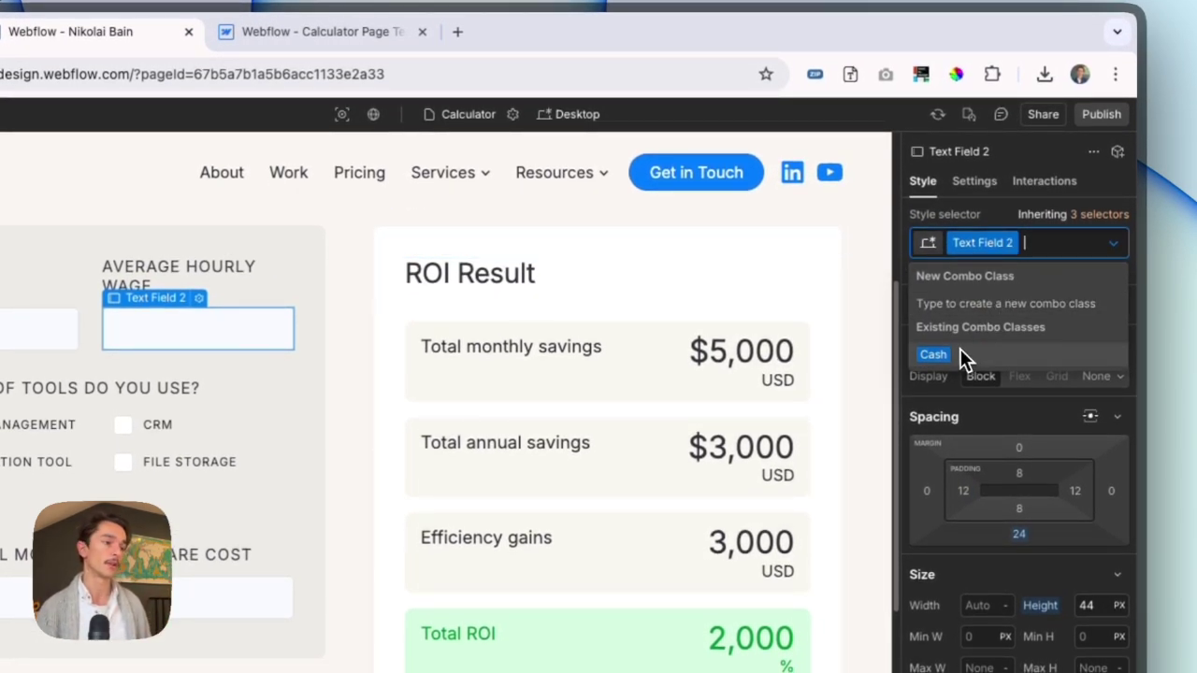
{"action": "left_click", "coordinate": [934, 354]}
{"action": "left_click", "coordinate": [21, 337]}
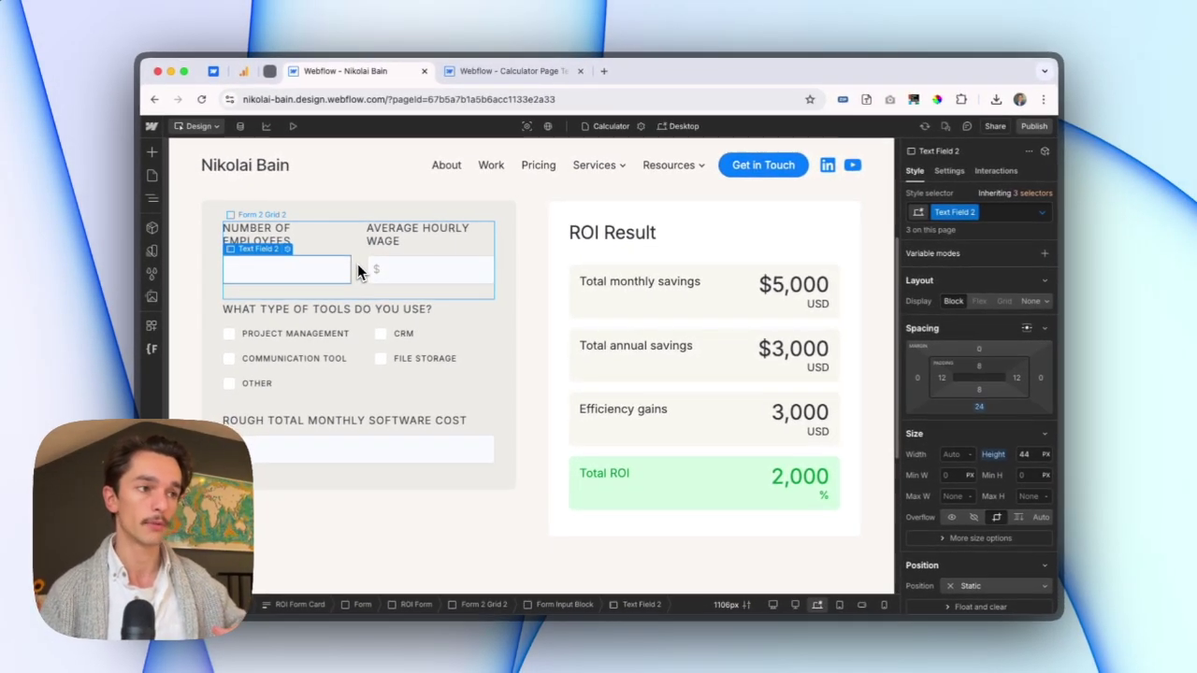
{"action": "left_click", "coordinate": [699, 339]}
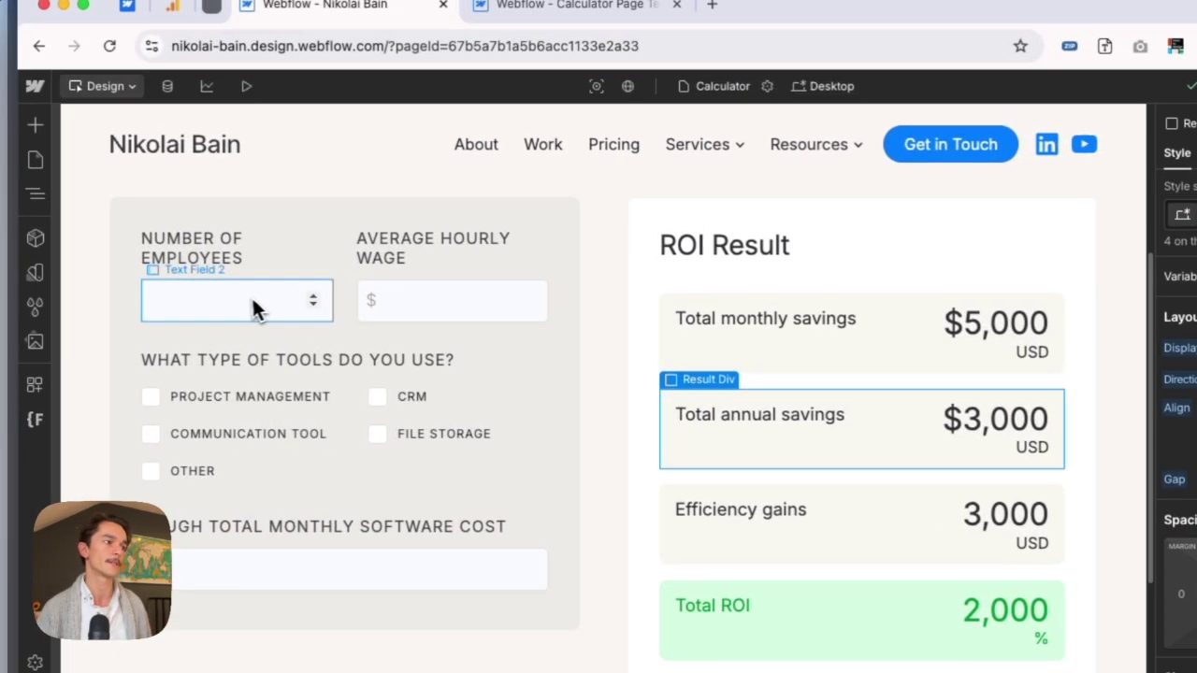
- Check the IDs of the employees, hourly wage, project management, software cost and monthly savings elements
{"action": "left_click", "coordinate": [137, 294]}
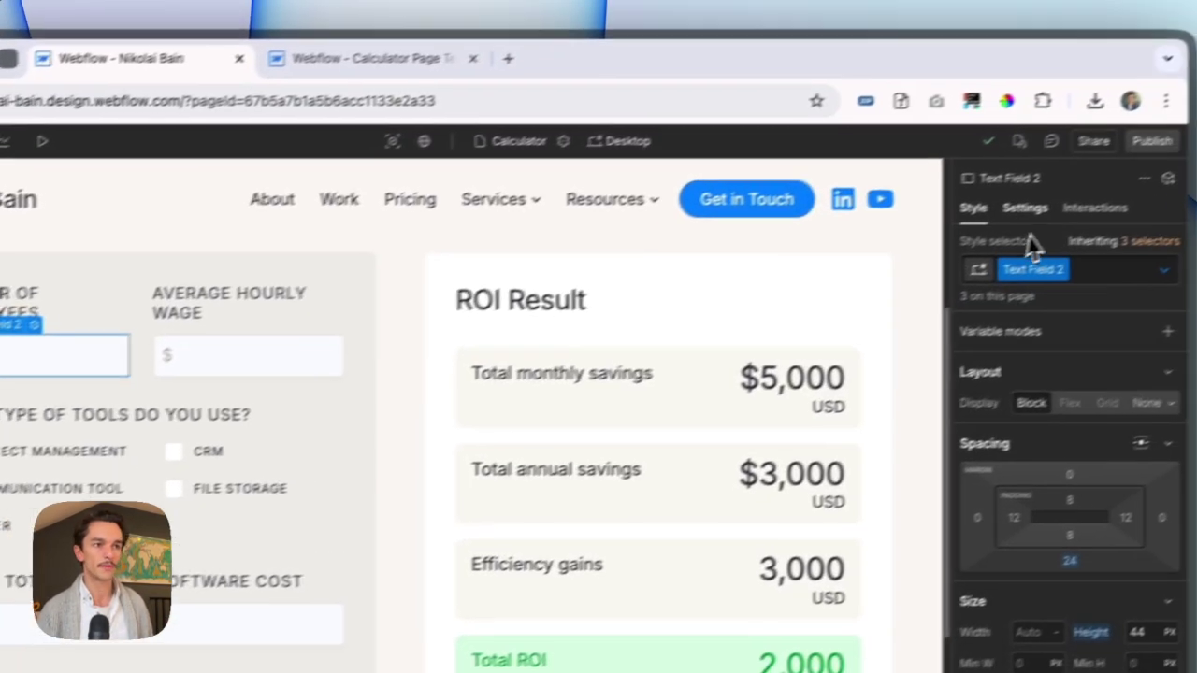
{"action": "left_click", "coordinate": [1025, 207]}
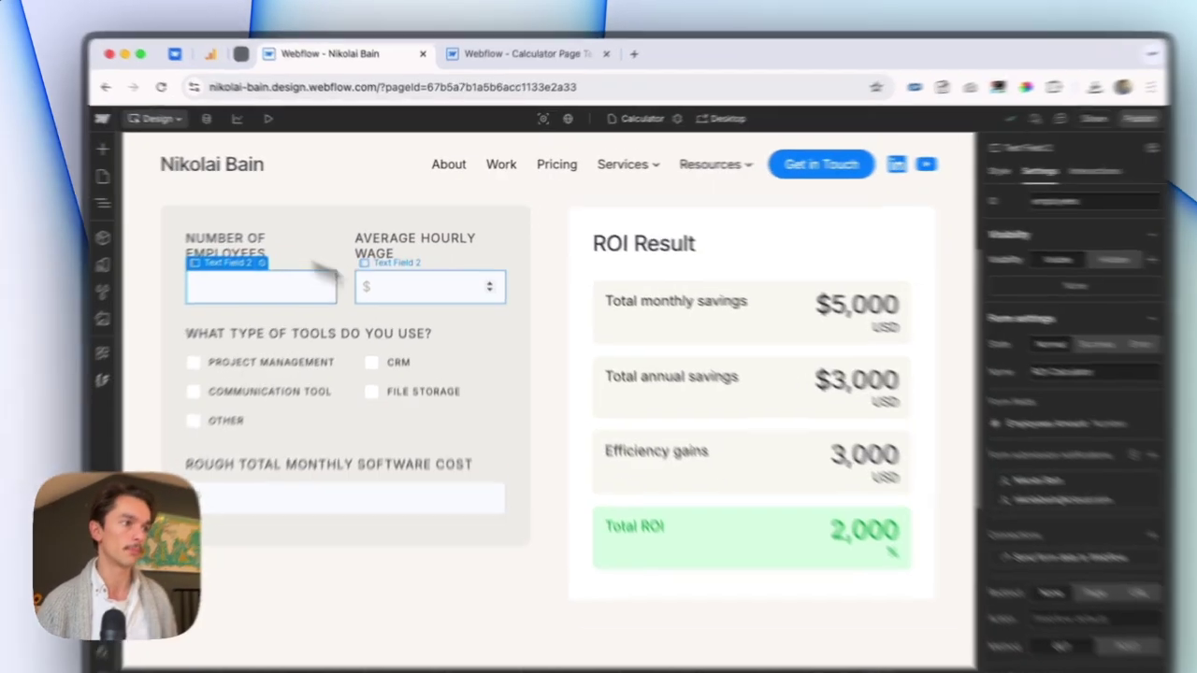
{"action": "left_click", "coordinate": [468, 270]}
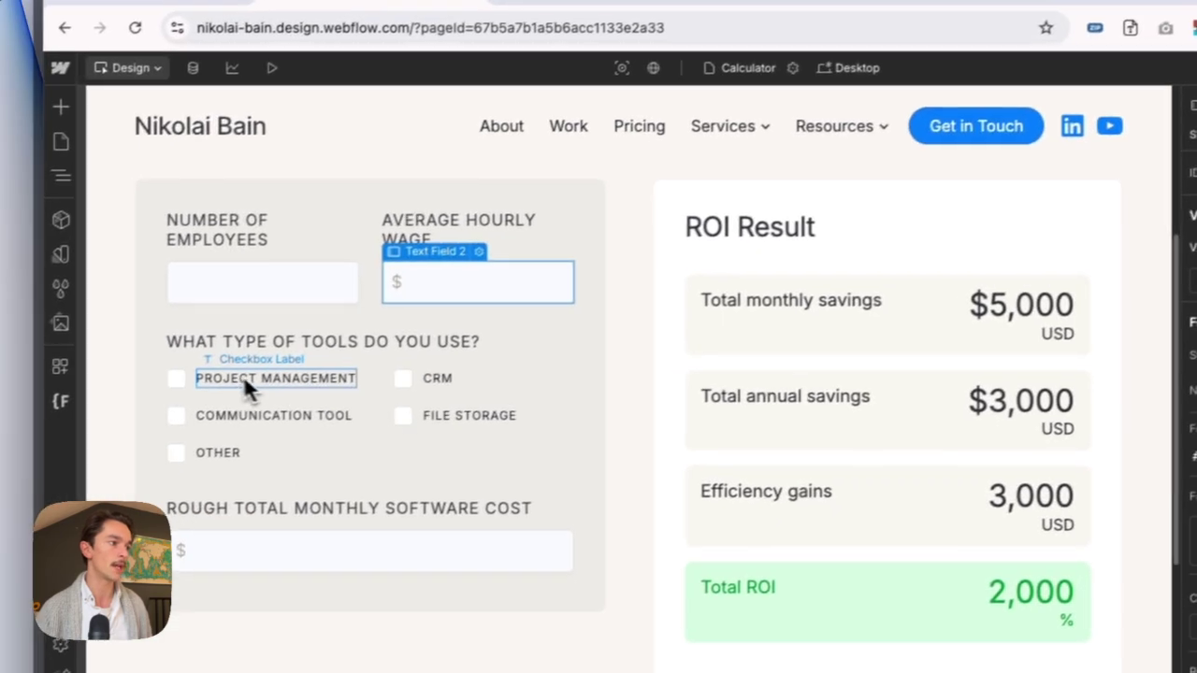
{"action": "left_click", "coordinate": [178, 379]}
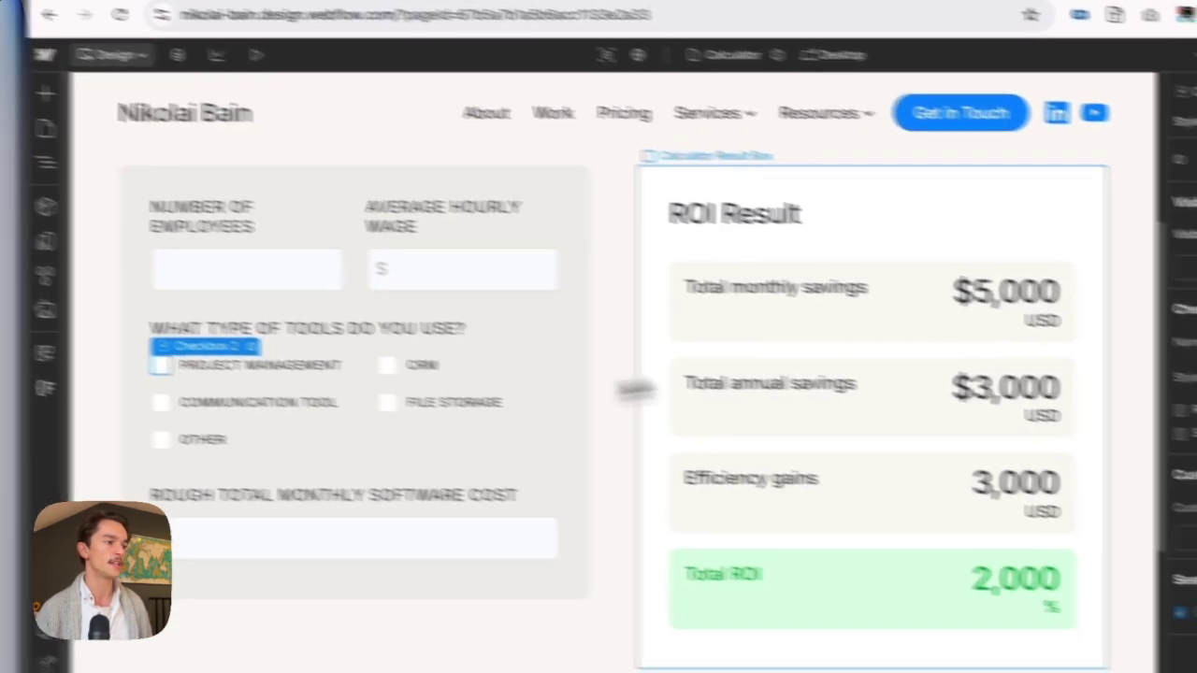
{"action": "left_click", "coordinate": [248, 548]}
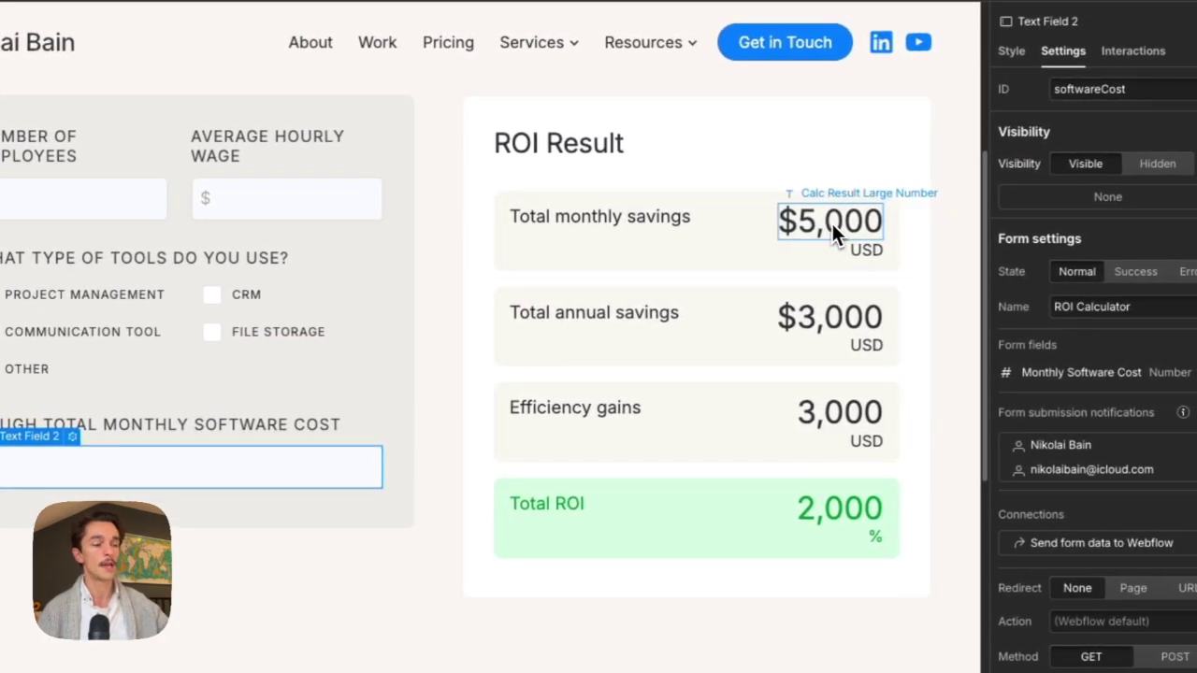
{"action": "left_click", "coordinate": [832, 224]}
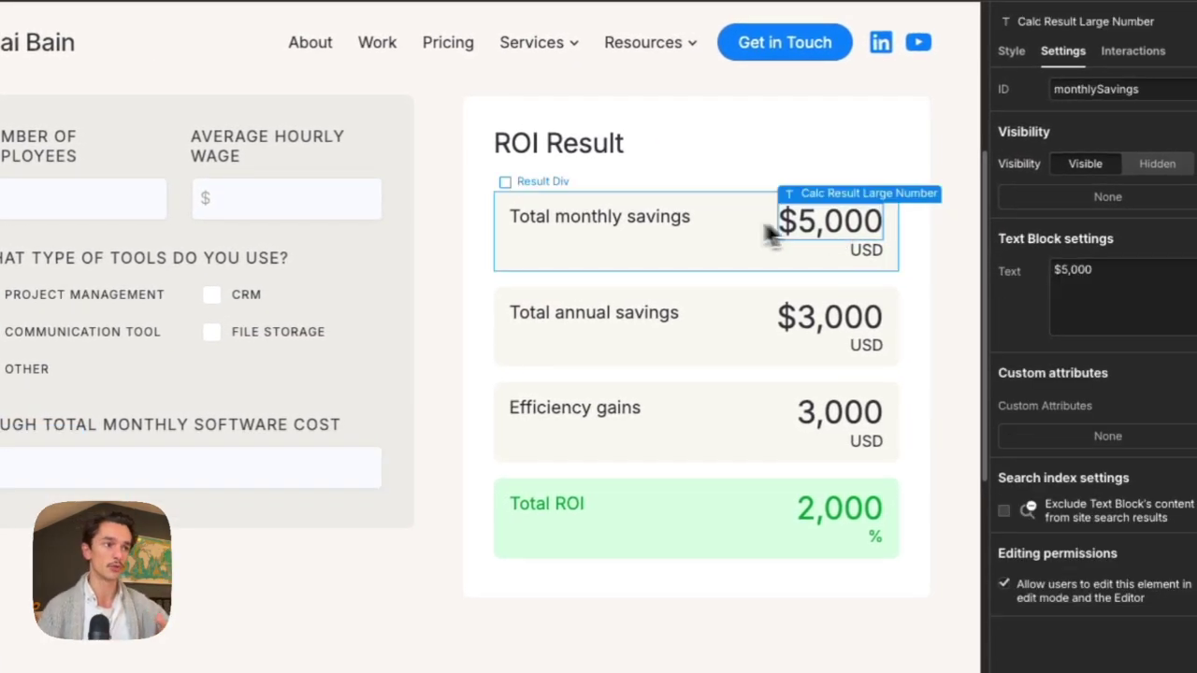
{"action": "left_click", "coordinate": [706, 221]}
{"action": "left_click", "coordinate": [852, 223]}
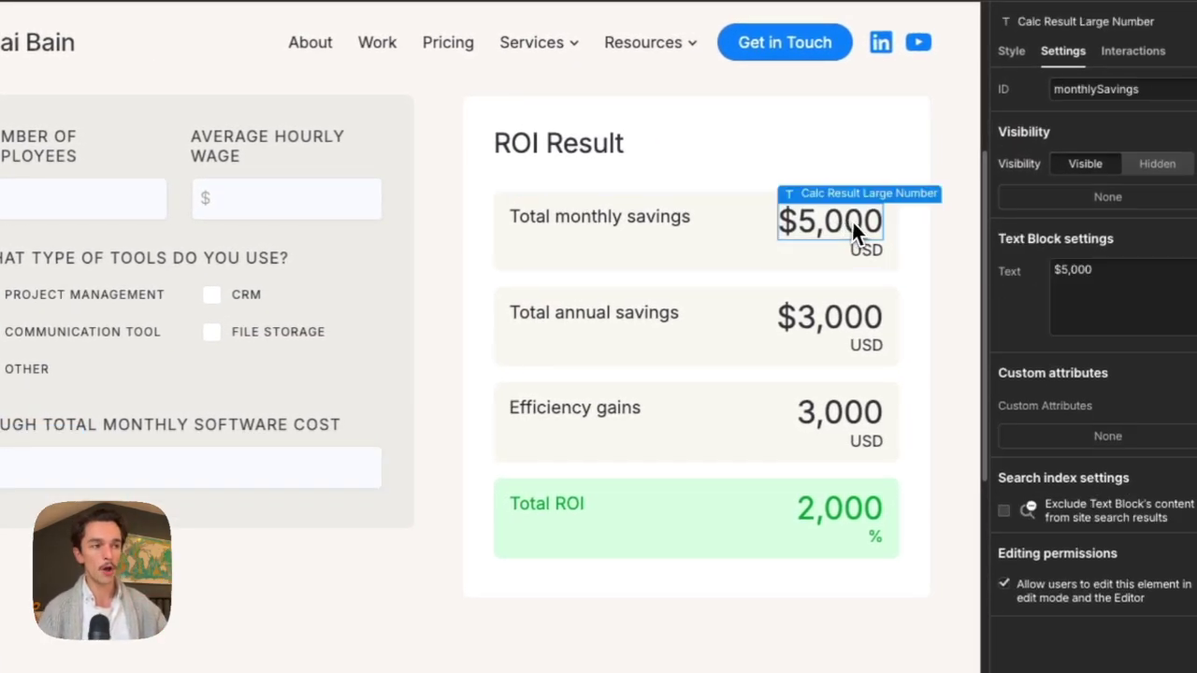
{"action": "left_click", "coordinate": [845, 324]}
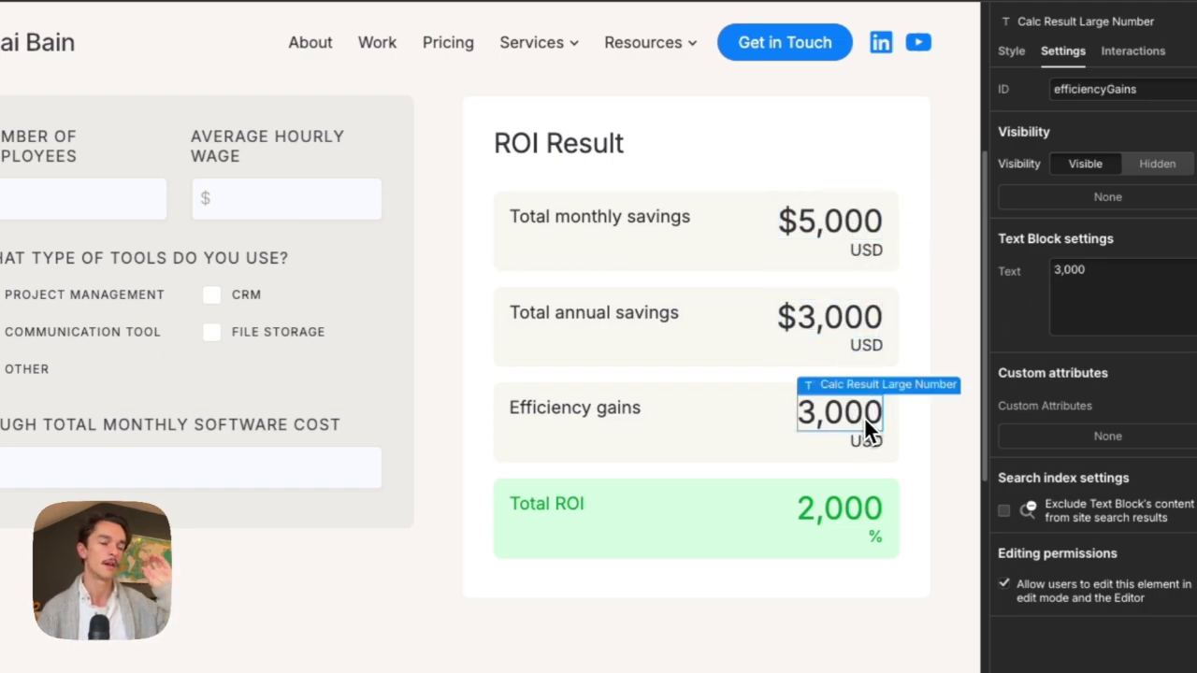
{"action": "left_click", "coordinate": [854, 513]}
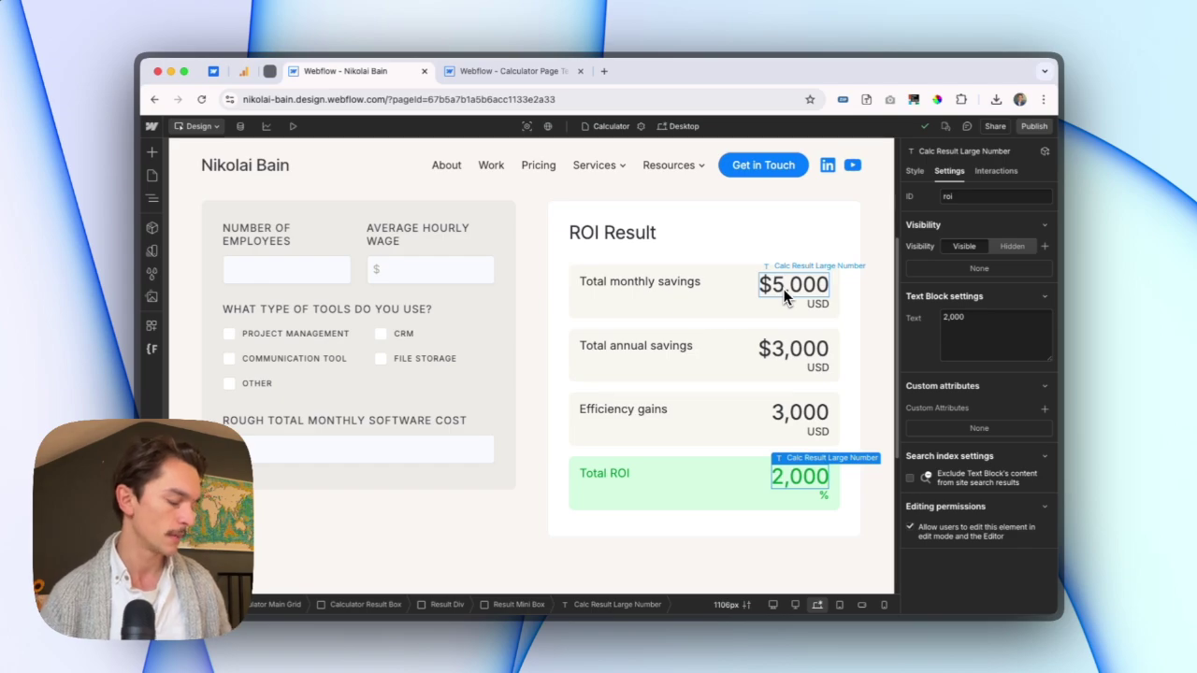
{"action": "left_click", "coordinate": [542, 262]}
{"action": "scroll", "coordinate": [542, 262], "scroll_direction": "up", "scroll_amount": 3}
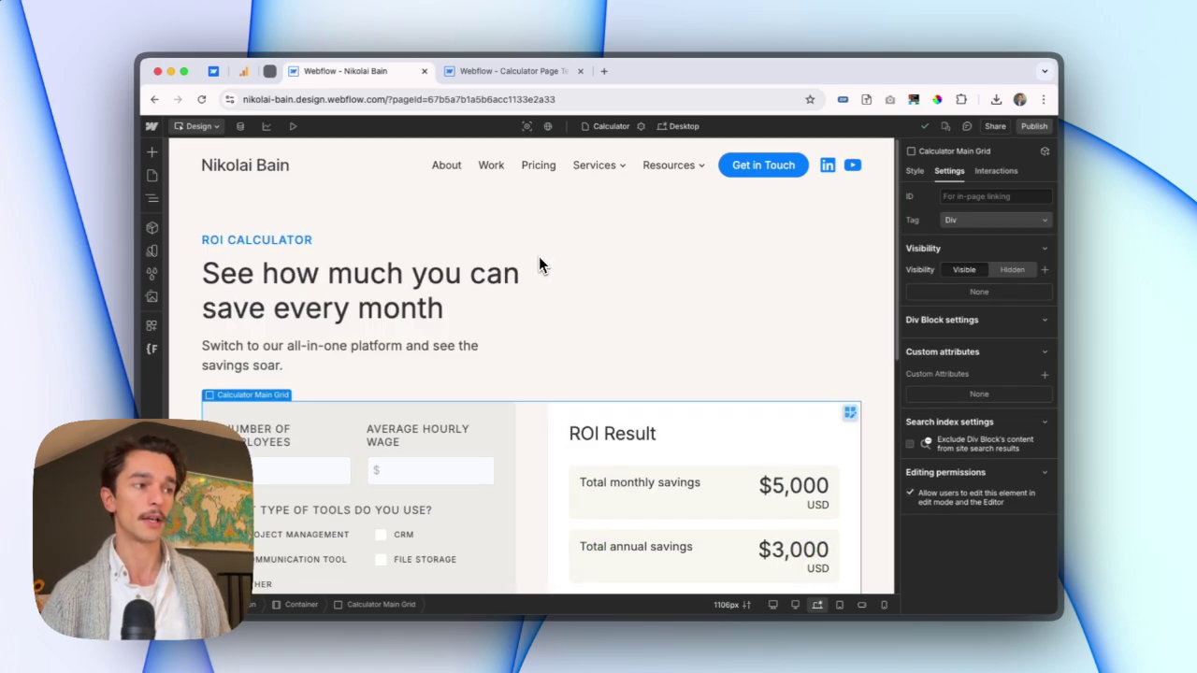
{"action": "scroll", "coordinate": [541, 262], "scroll_direction": "down", "scroll_amount": 2}
- Bring up the ChatGPT quick message bar with Alt+Space and start voice dictation
{"action": "scroll", "coordinate": [539, 265], "scroll_direction": "up", "scroll_amount": 2}
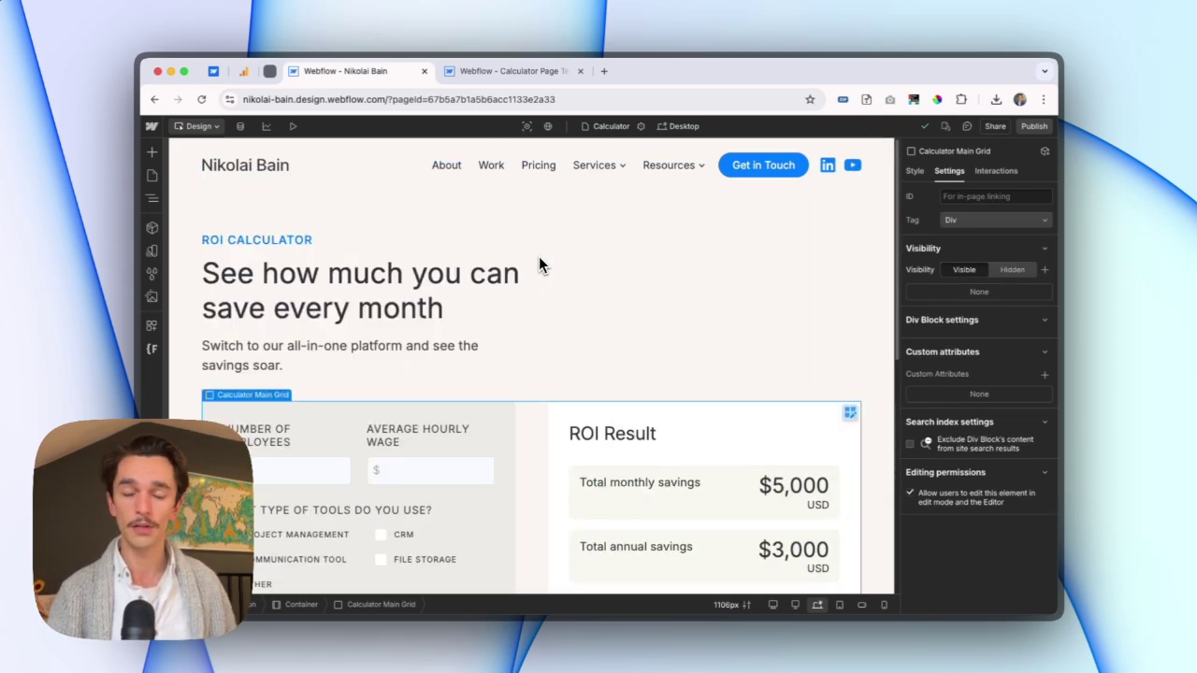
{"action": "scroll", "coordinate": [561, 334], "scroll_direction": "down", "scroll_amount": 2}
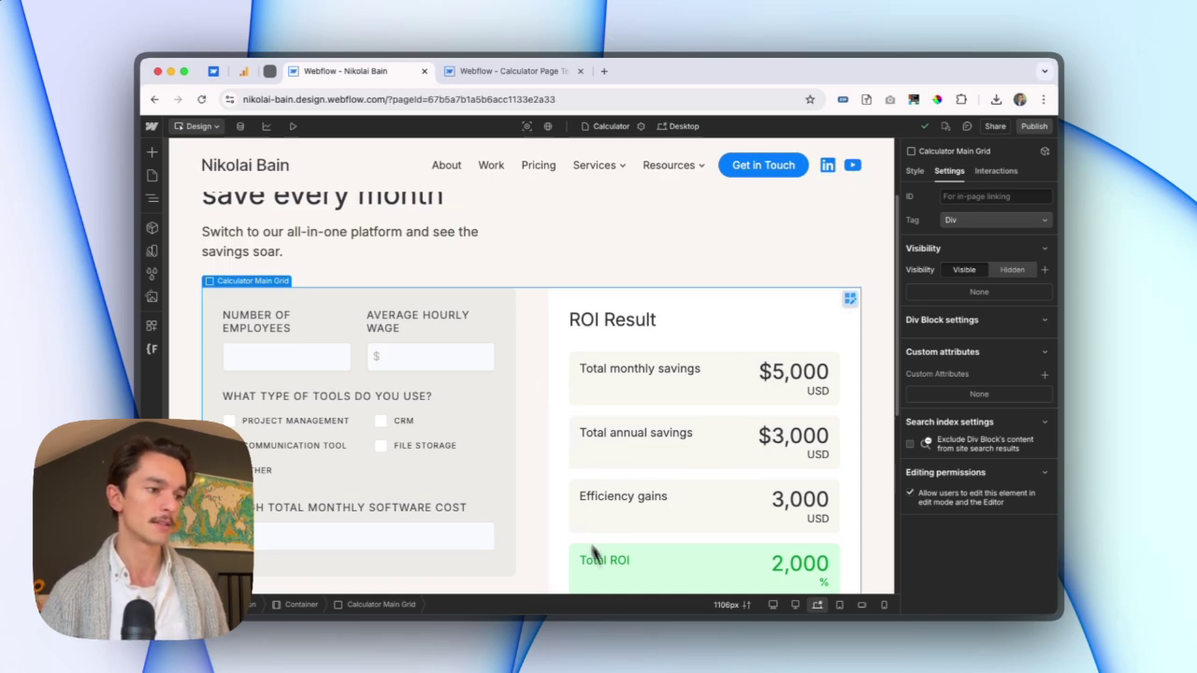
{"action": "key", "text": "alt+space"}
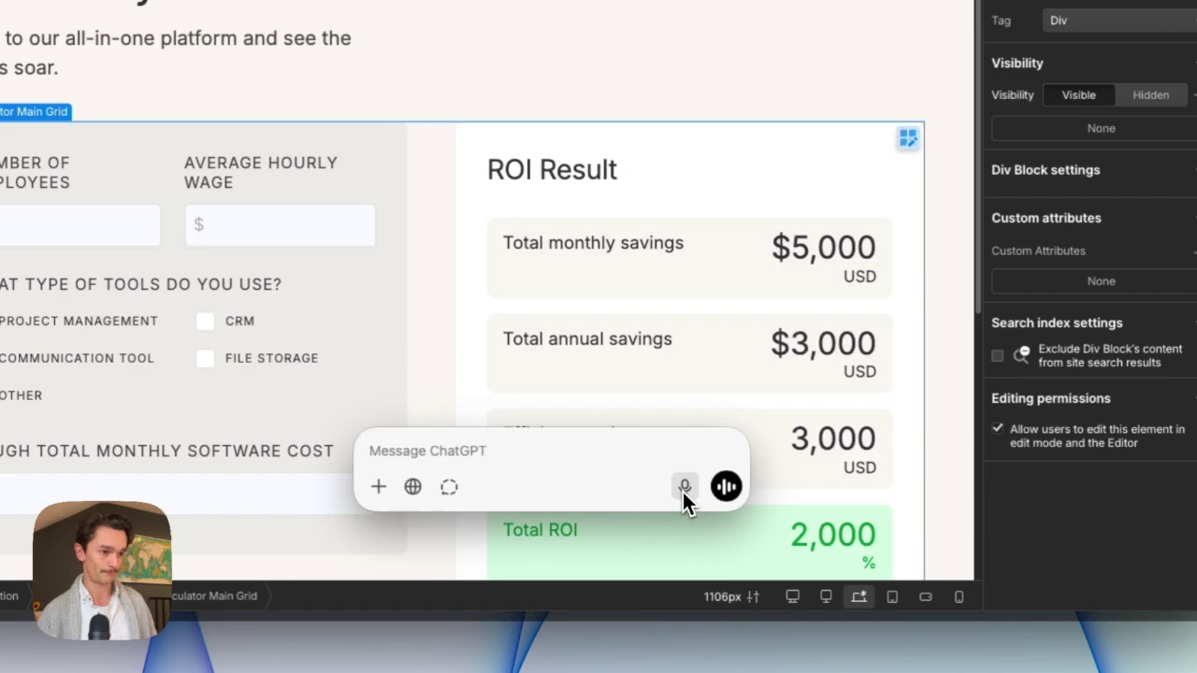
{"action": "left_click", "coordinate": [685, 487]}
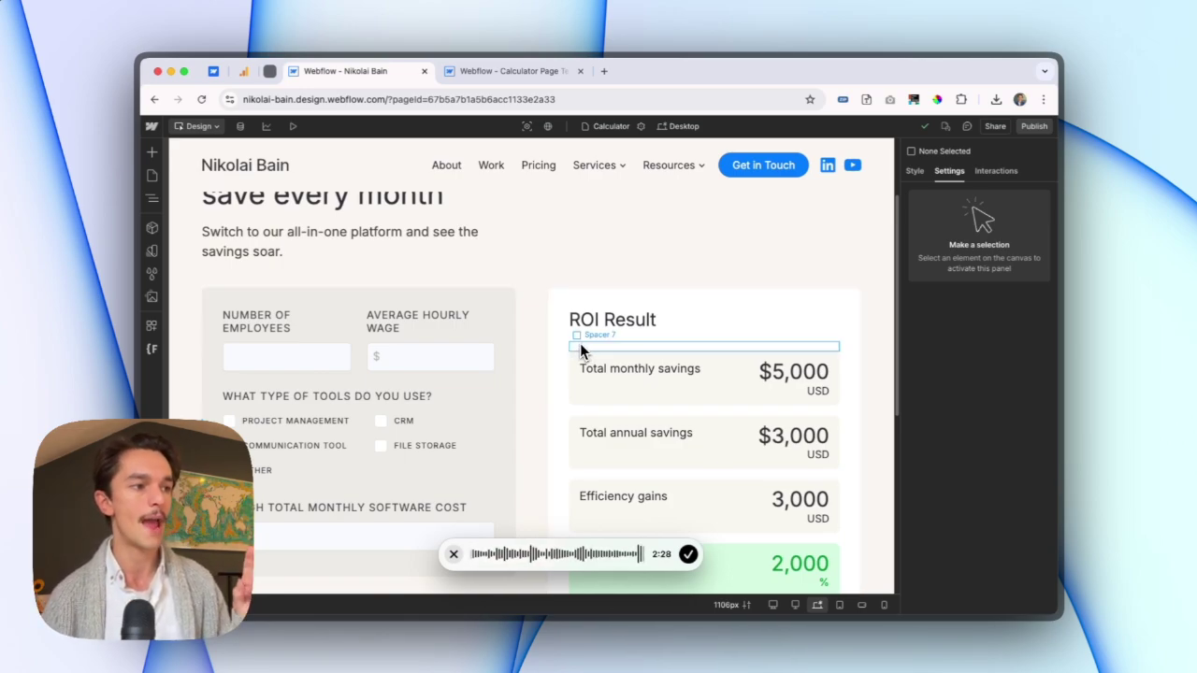
- Finish the voice recording and send the transcribed ROI calculator request to ChatGPT
{"action": "scroll", "coordinate": [554, 346], "scroll_direction": "down", "scroll_amount": 1}
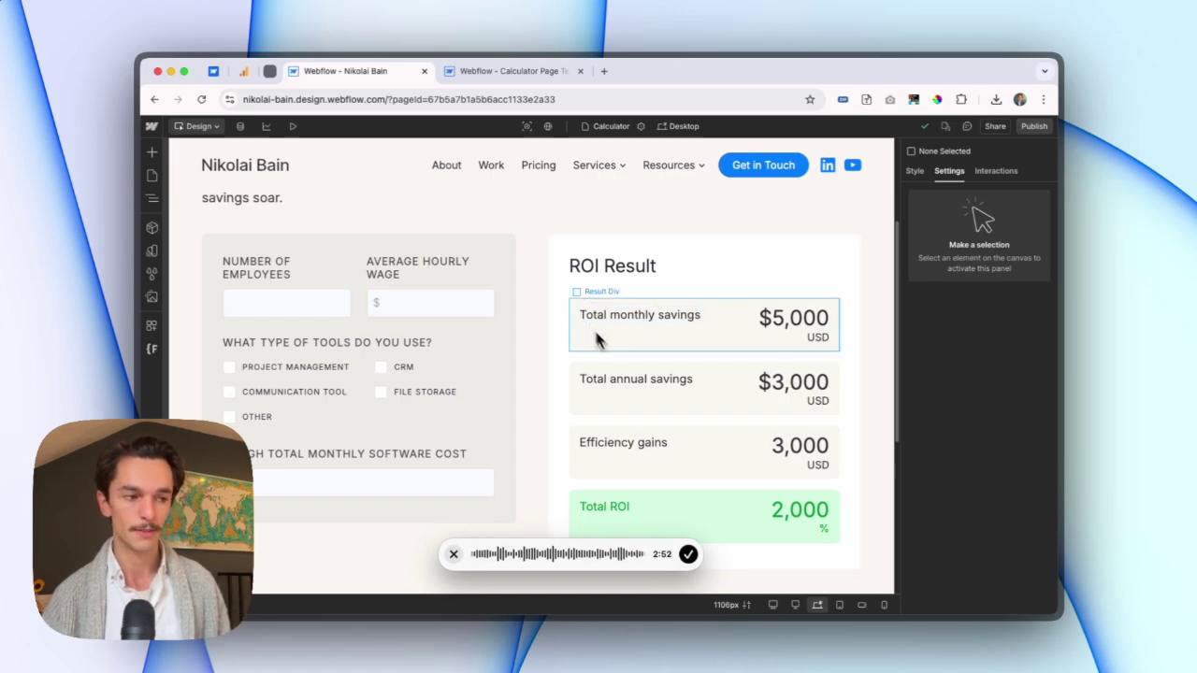
{"action": "left_click", "coordinate": [689, 553]}
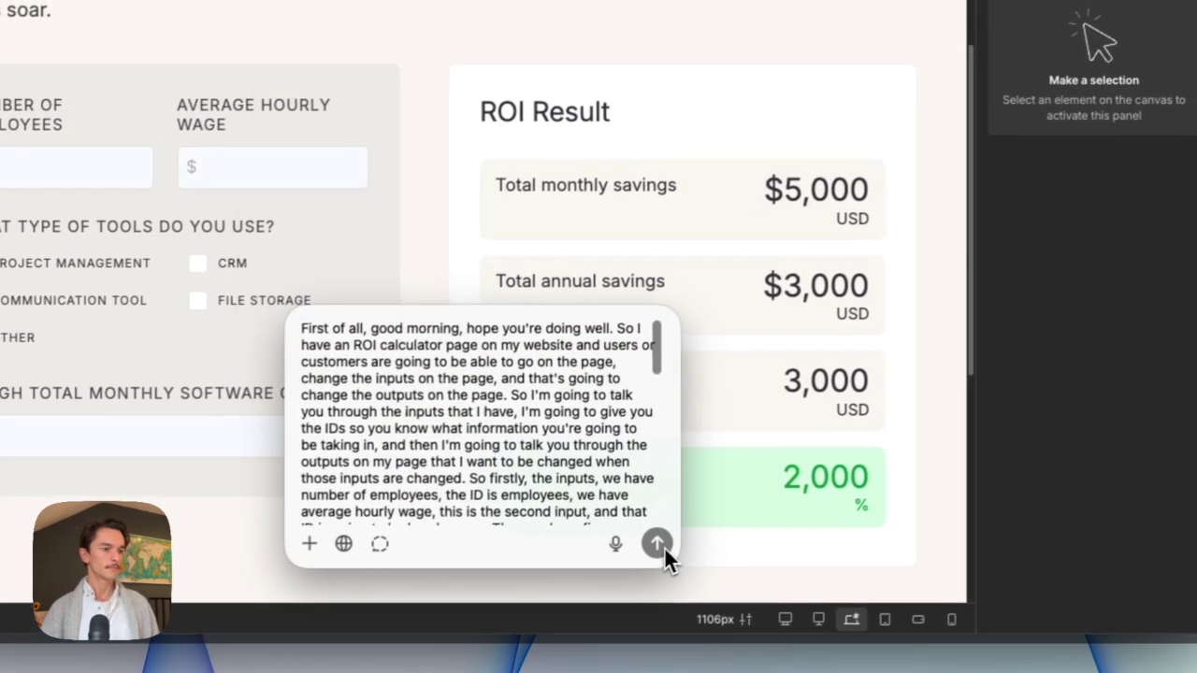
{"action": "left_click", "coordinate": [688, 521]}
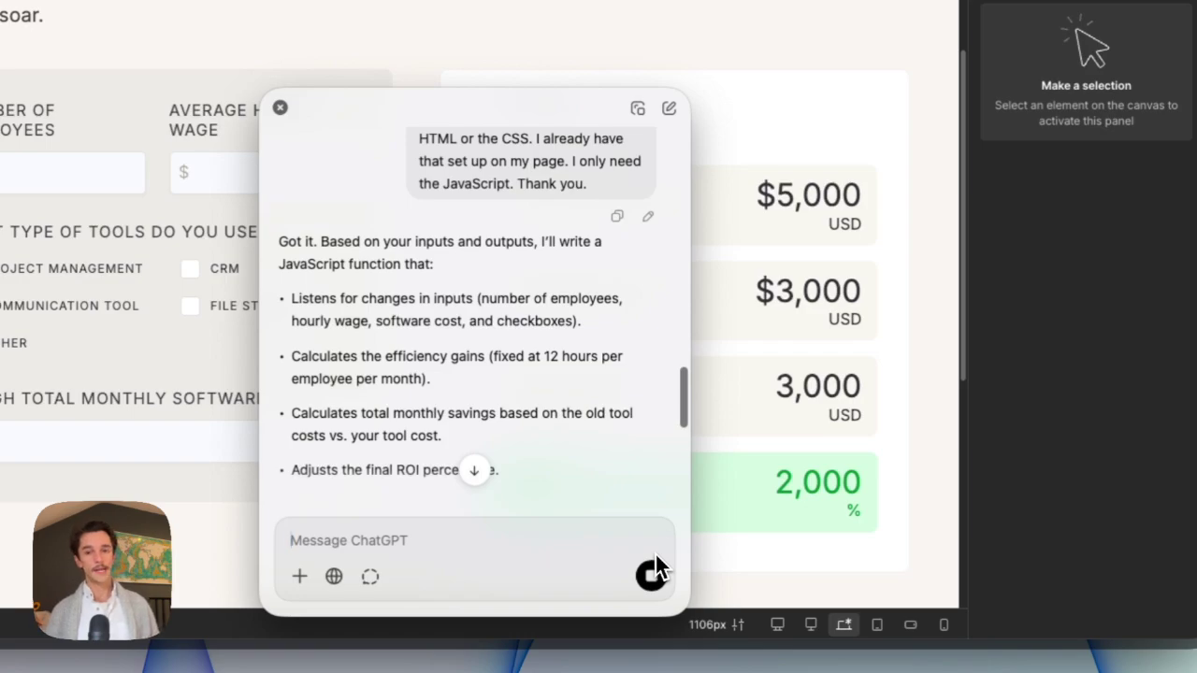
- Move the chat aside, review the Roi Calculator script, and copy the generated JavaScript
{"action": "scroll", "coordinate": [677, 139], "scroll_direction": "down", "scroll_amount": 5}
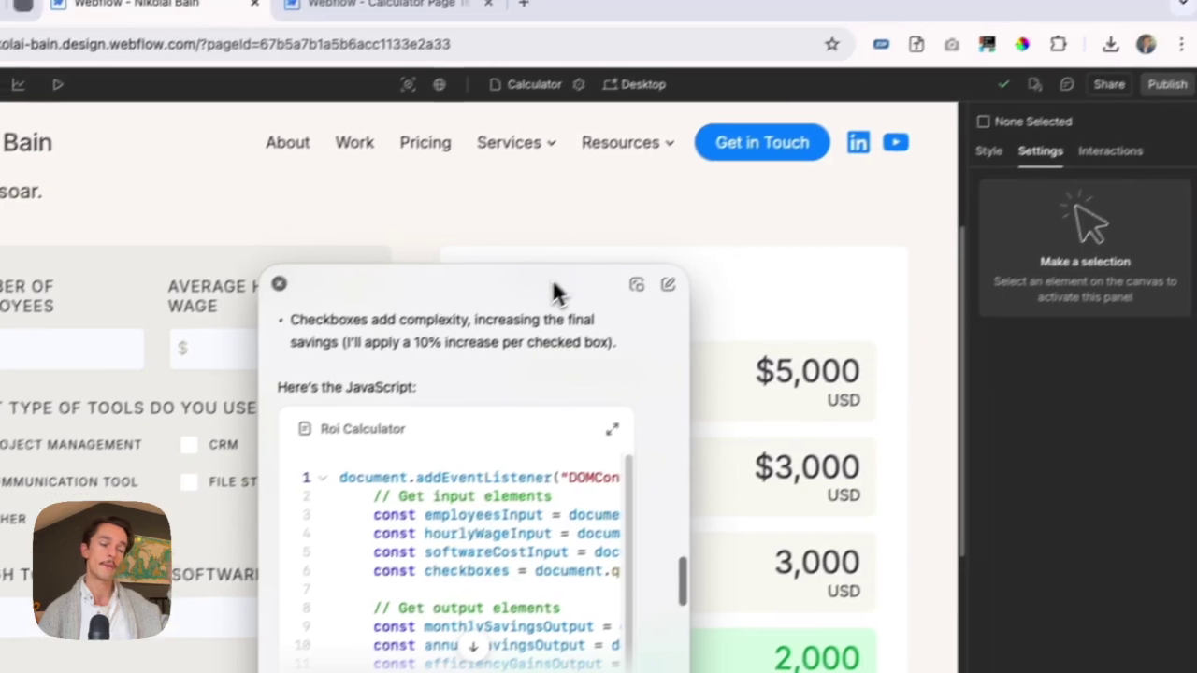
{"action": "left_click_drag", "start_coordinate": [553, 280], "coordinate": [999, 297]}
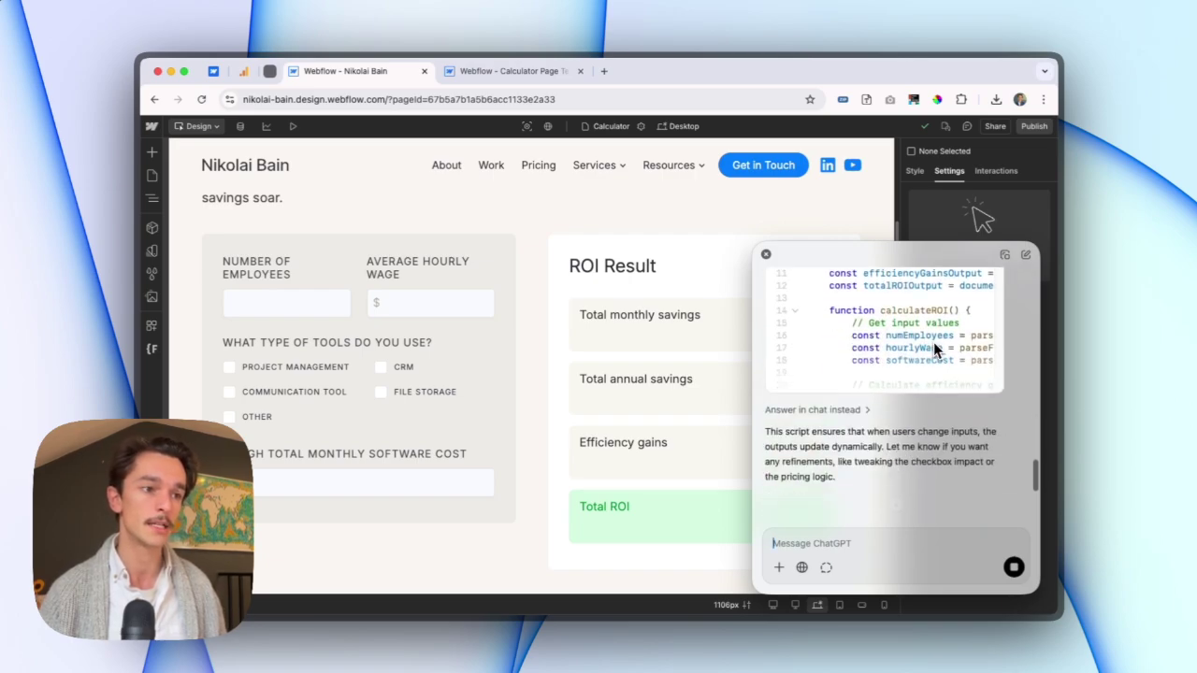
{"action": "scroll", "coordinate": [933, 342], "scroll_direction": "up", "scroll_amount": 5}
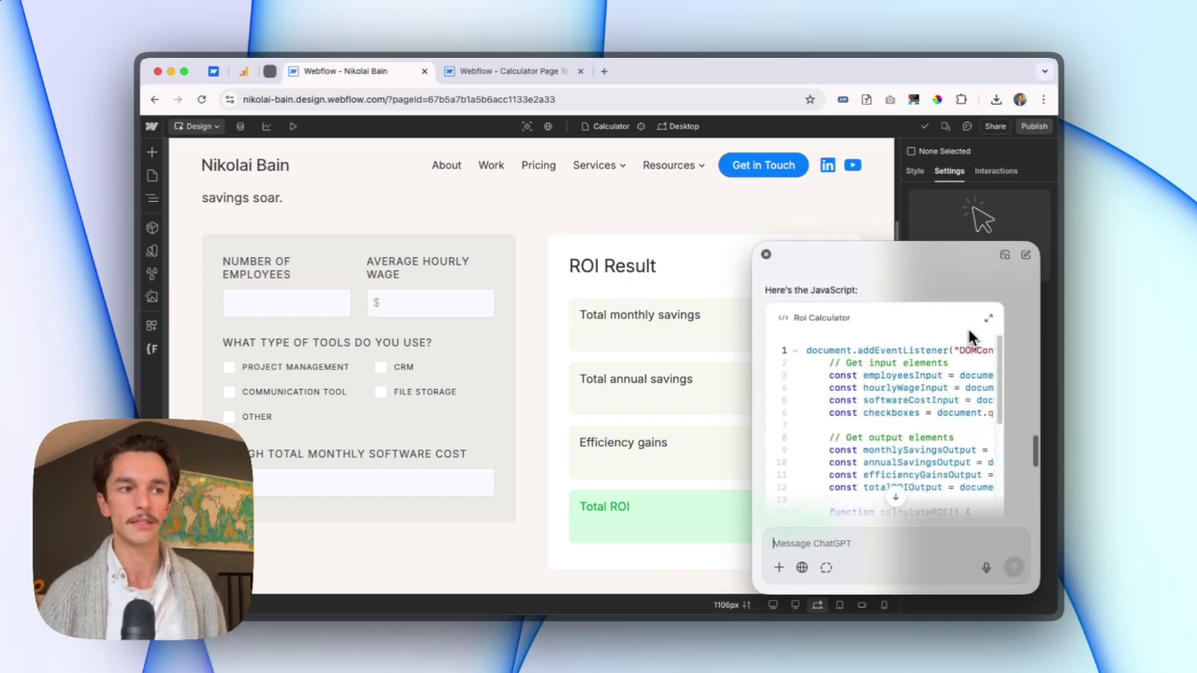
{"action": "scroll", "coordinate": [969, 329], "scroll_direction": "down", "scroll_amount": 4}
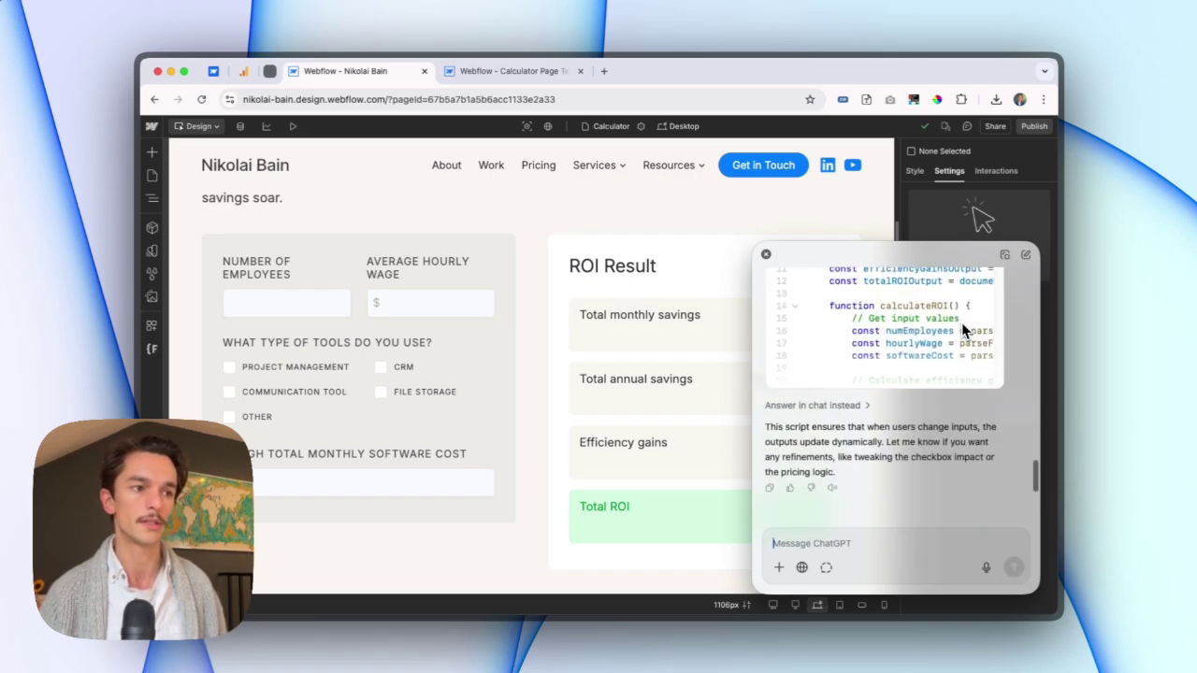
{"action": "scroll", "coordinate": [973, 323], "scroll_direction": "up", "scroll_amount": 6}
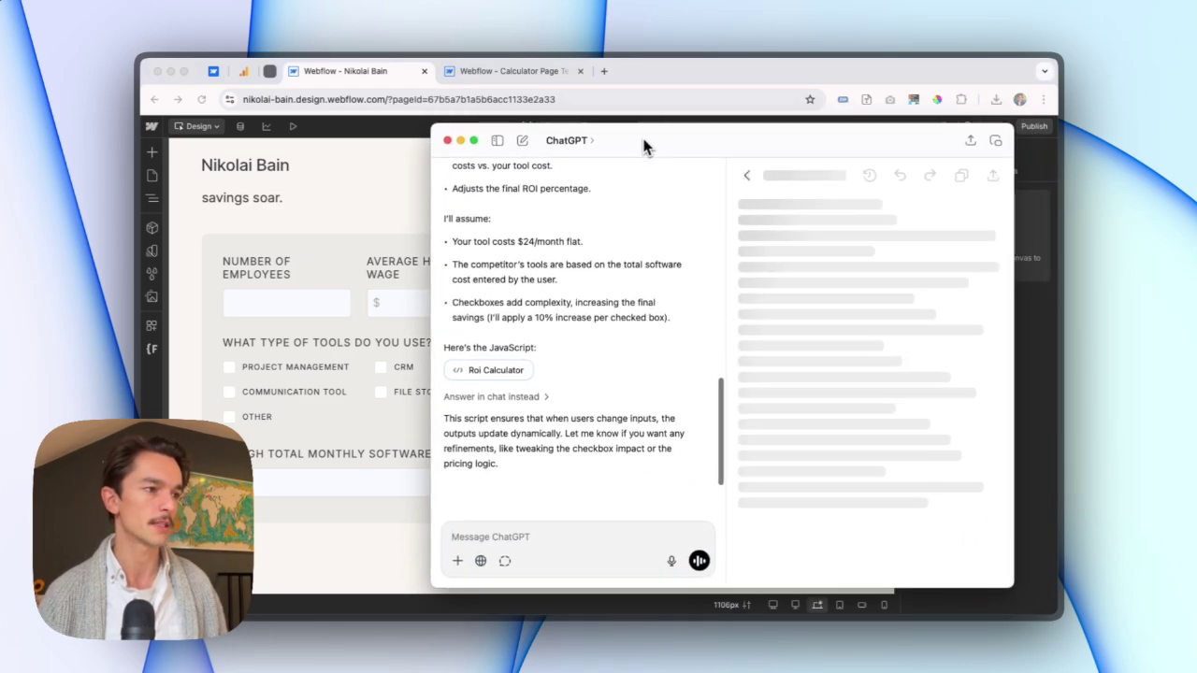
{"action": "left_click", "coordinate": [962, 177]}
- In Webflow, open the Calculator page settings and clear the existing head custom code
{"action": "key", "text": "super+Tab"}
{"action": "left_click", "coordinate": [613, 126]}
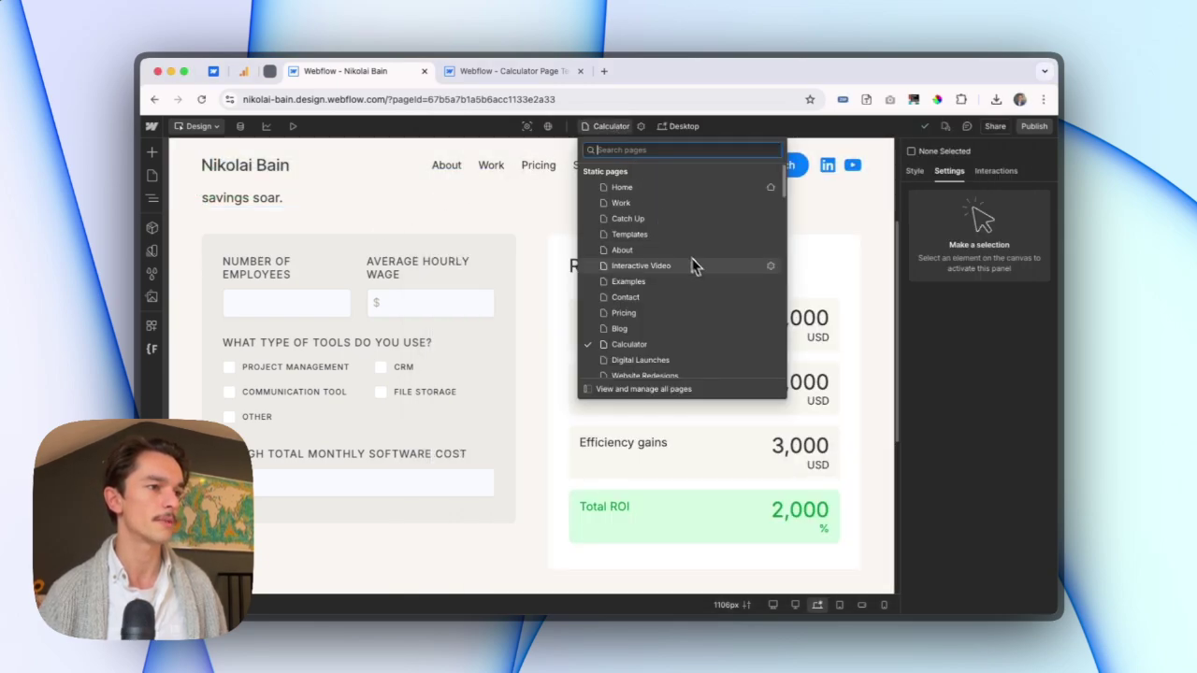
{"action": "left_click", "coordinate": [770, 344]}
{"action": "scroll", "coordinate": [580, 342], "scroll_direction": "down", "scroll_amount": 10}
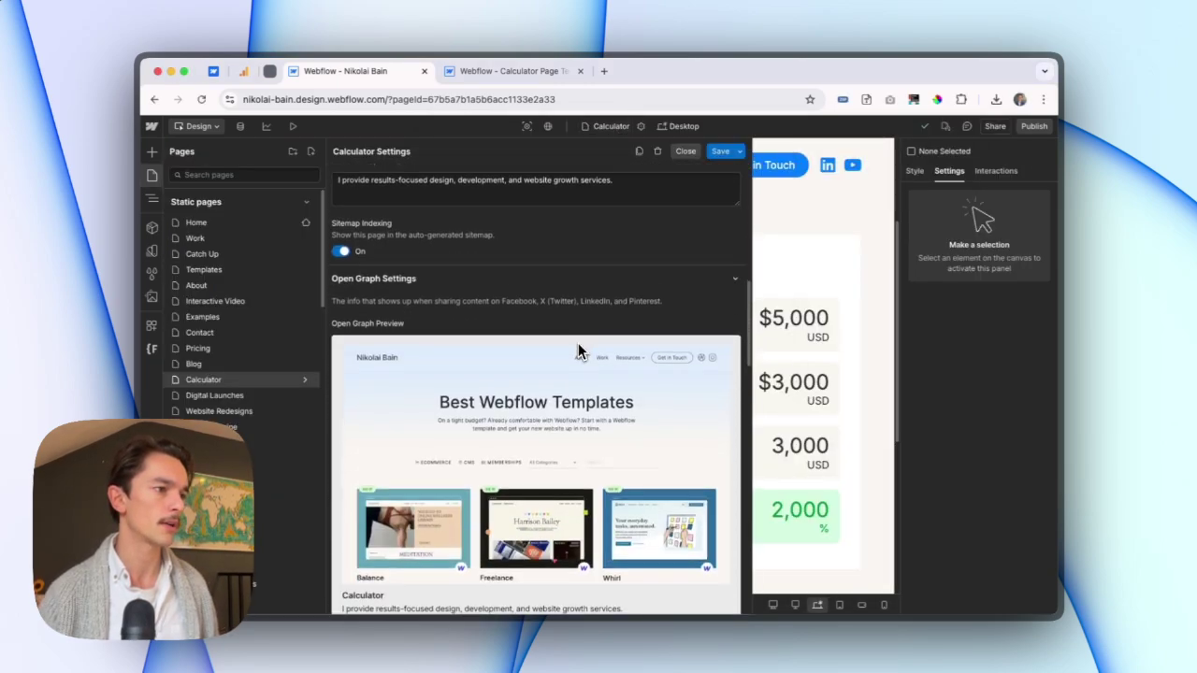
{"action": "scroll", "coordinate": [578, 351], "scroll_direction": "down", "scroll_amount": 10}
{"action": "scroll", "coordinate": [524, 377], "scroll_direction": "up", "scroll_amount": 3}
{"action": "left_click", "coordinate": [547, 351]}
{"action": "type", "text": "<!-- [Attributes by Finsweet] CMS Filter --> <script async src=\"https://cdn.jsdelivr.net/npm/@finsweet/attributes-cmsfilter@1/cmsfilter.js\"></script>"}
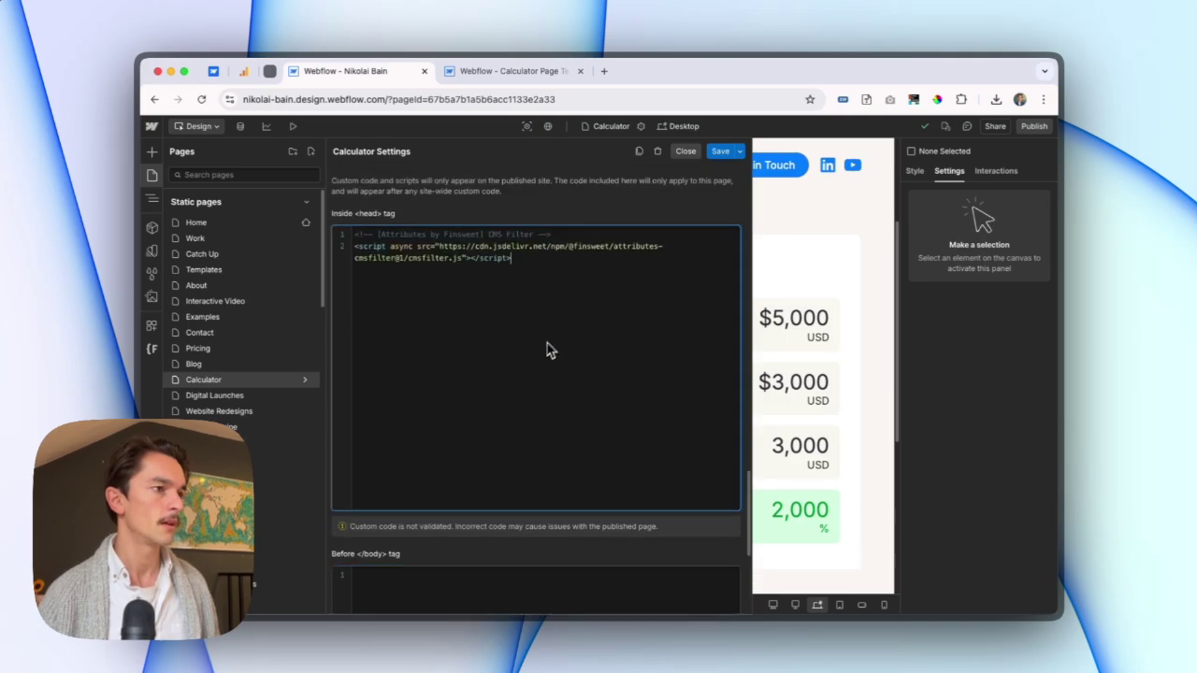
{"action": "key", "text": "super+a"}
{"action": "key", "text": "super+x"}
- Paste the ChatGPT script into the Before </body> code, wrapped in <script> and </script> tags
{"action": "scroll", "coordinate": [527, 393], "scroll_direction": "down", "scroll_amount": 3}
{"action": "left_click", "coordinate": [527, 402]}
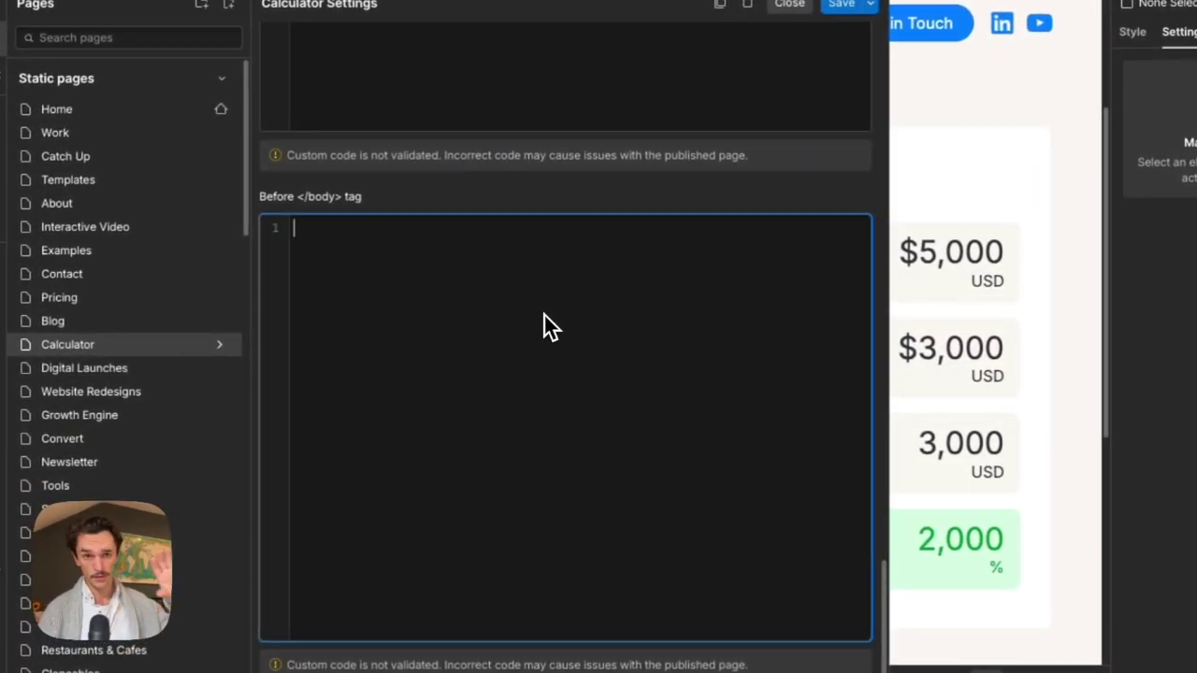
{"action": "type", "text": "<s"}
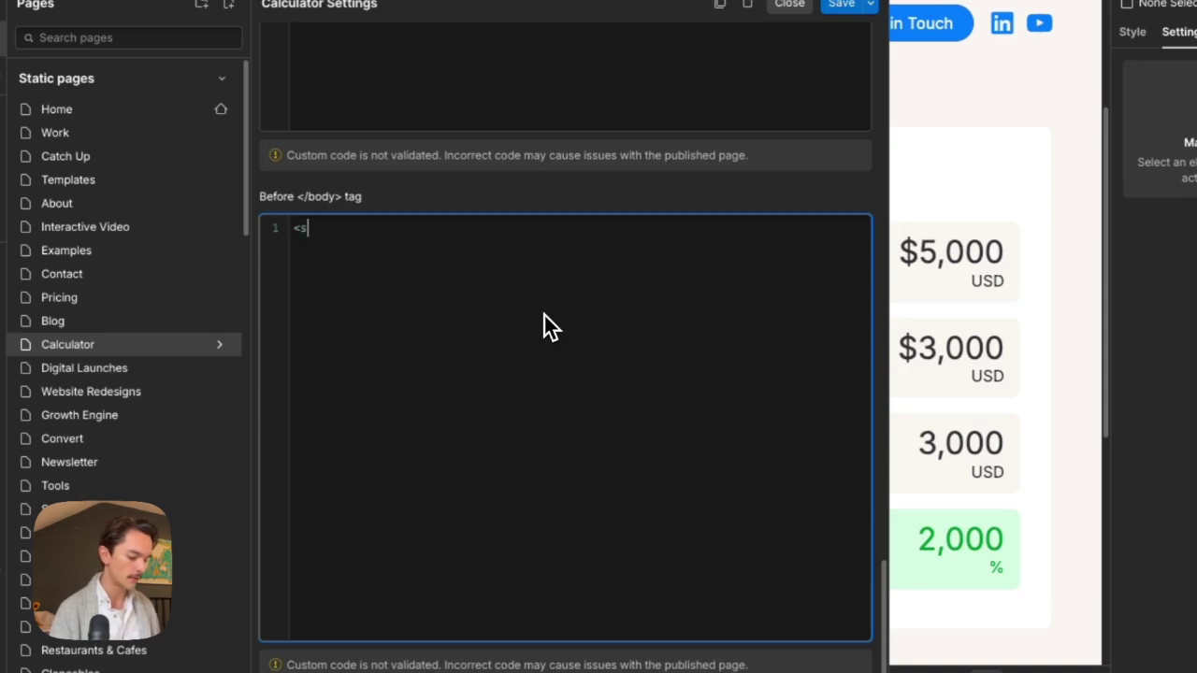
{"action": "type", "text": "cript>"}
{"action": "key", "text": "Return"}
{"action": "key", "text": "super+v"}
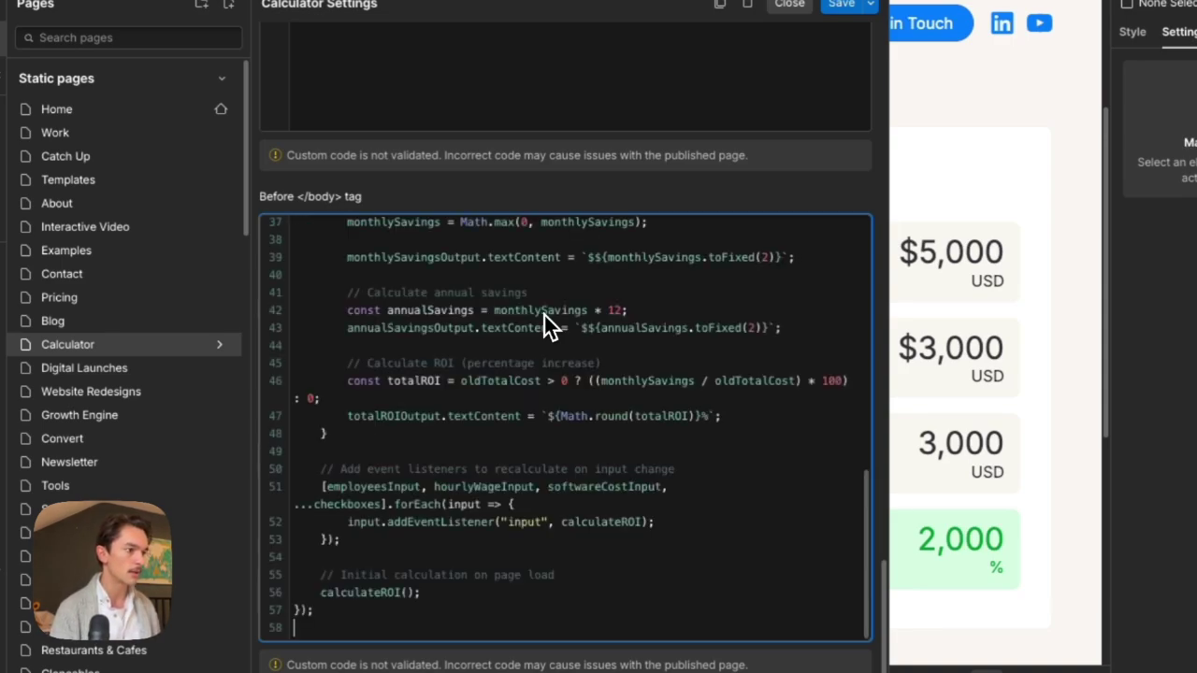
{"action": "type", "text": "</script>"}
{"action": "scroll", "coordinate": [523, 420], "scroll_direction": "up", "scroll_amount": 10}
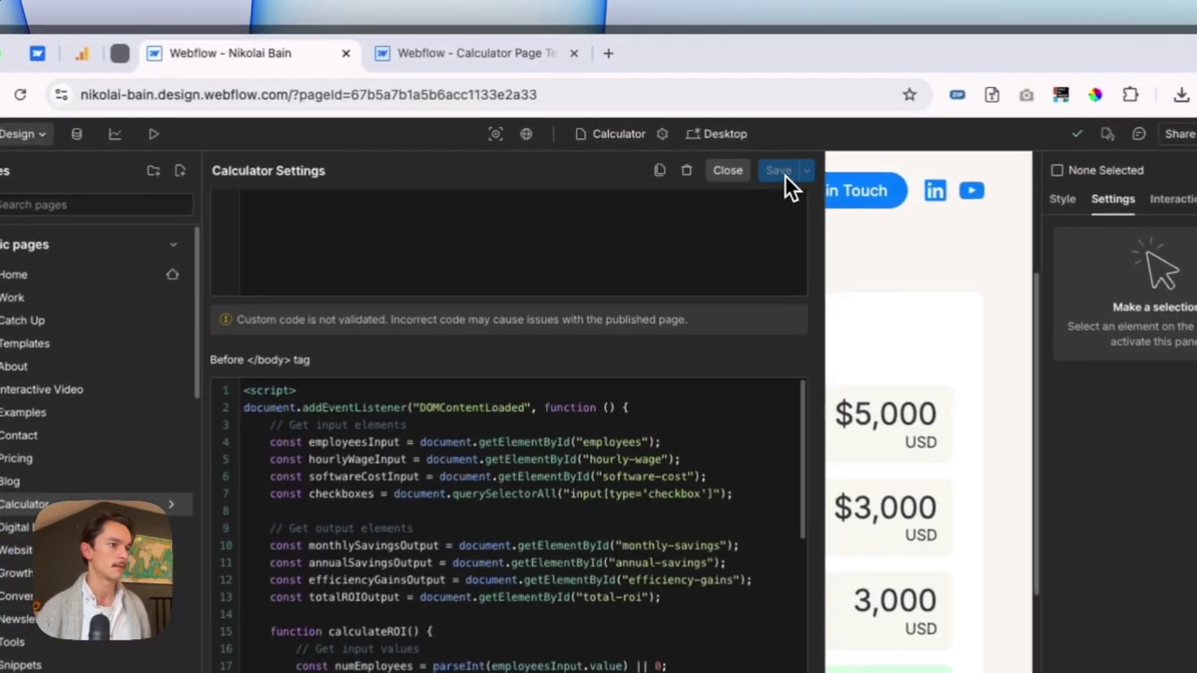
- Save the page code and change the Average Hourly Wage field's ID to hourly-wage
{"action": "left_click", "coordinate": [721, 150]}
{"action": "left_click", "coordinate": [393, 402]}
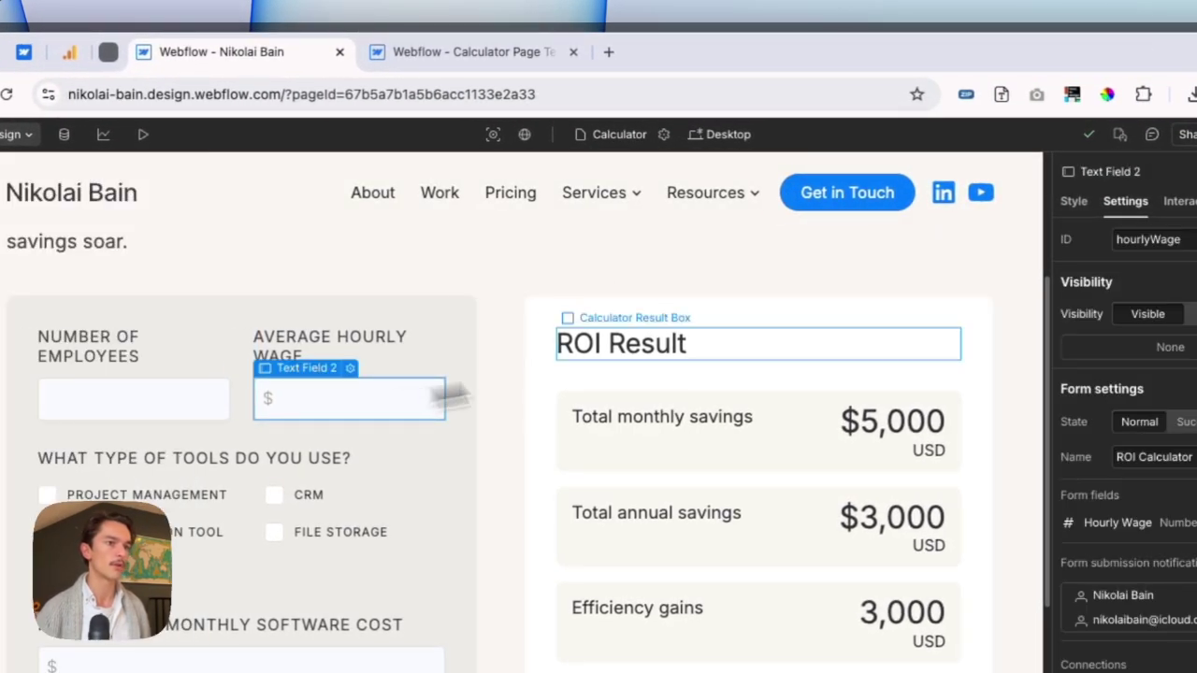
{"action": "left_click_drag", "start_coordinate": [1186, 238], "coordinate": [1078, 240]}
{"action": "type", "text": "hourly-wage"}
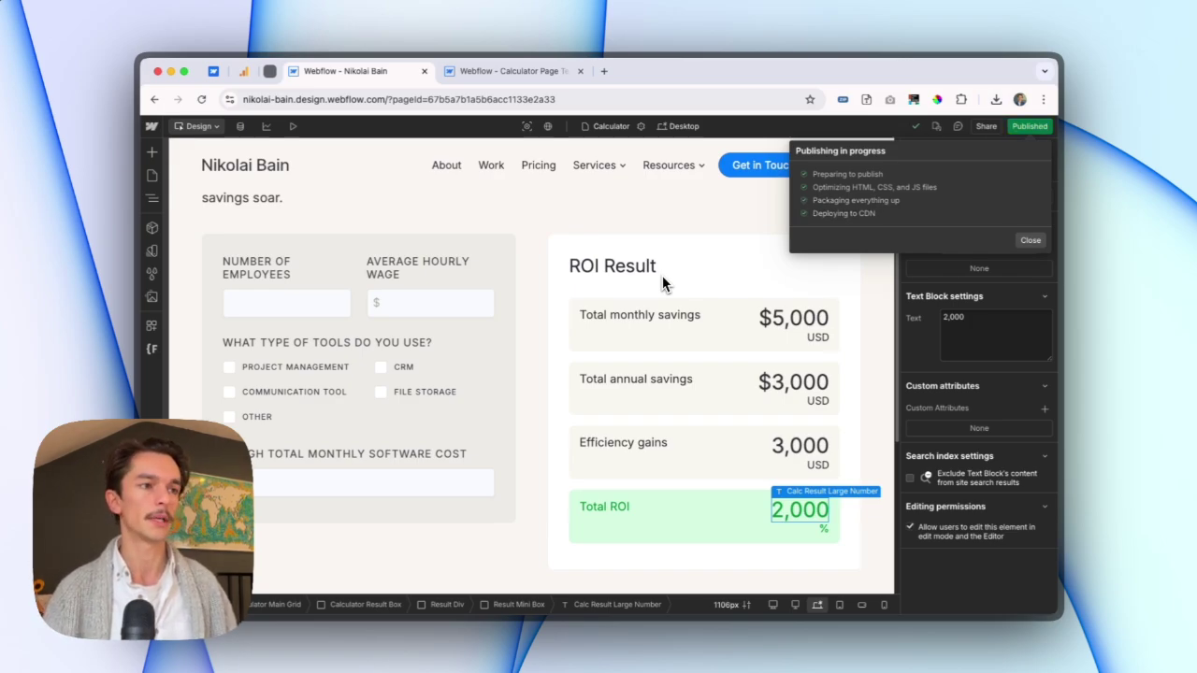
- Open the published staging site and test the calculator, getting $202.80 monthly savings and 113% ROI
{"action": "left_click", "coordinate": [884, 208]}
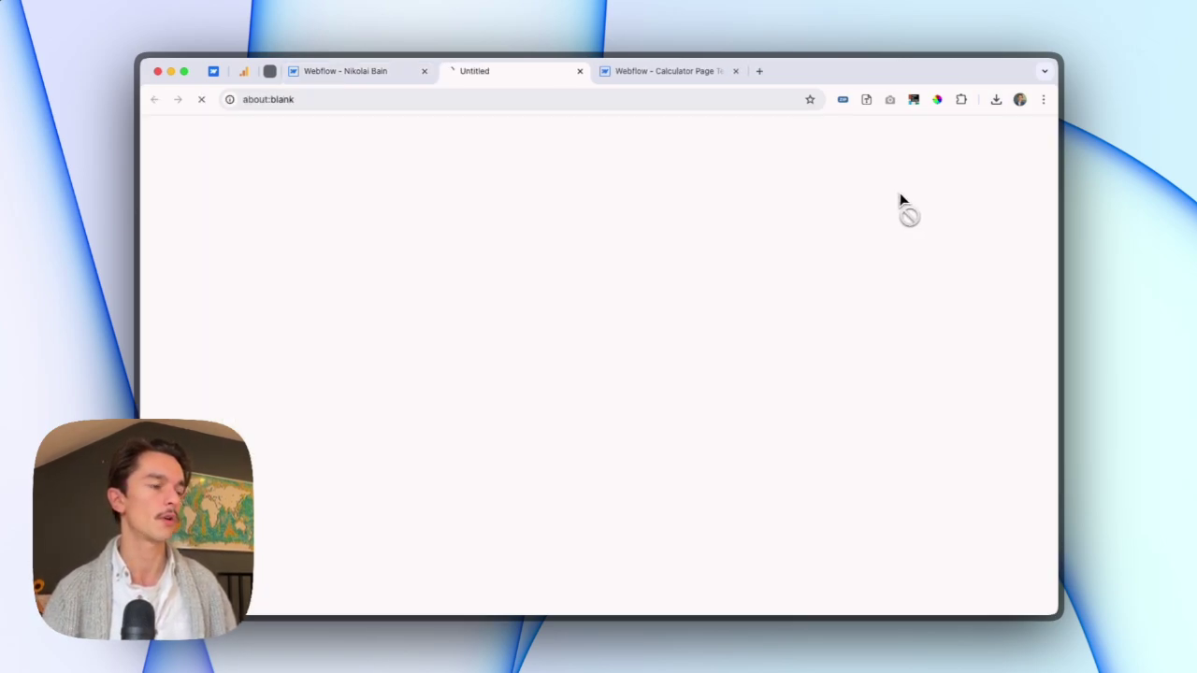
{"action": "scroll", "coordinate": [641, 243], "scroll_direction": "down", "scroll_amount": 2}
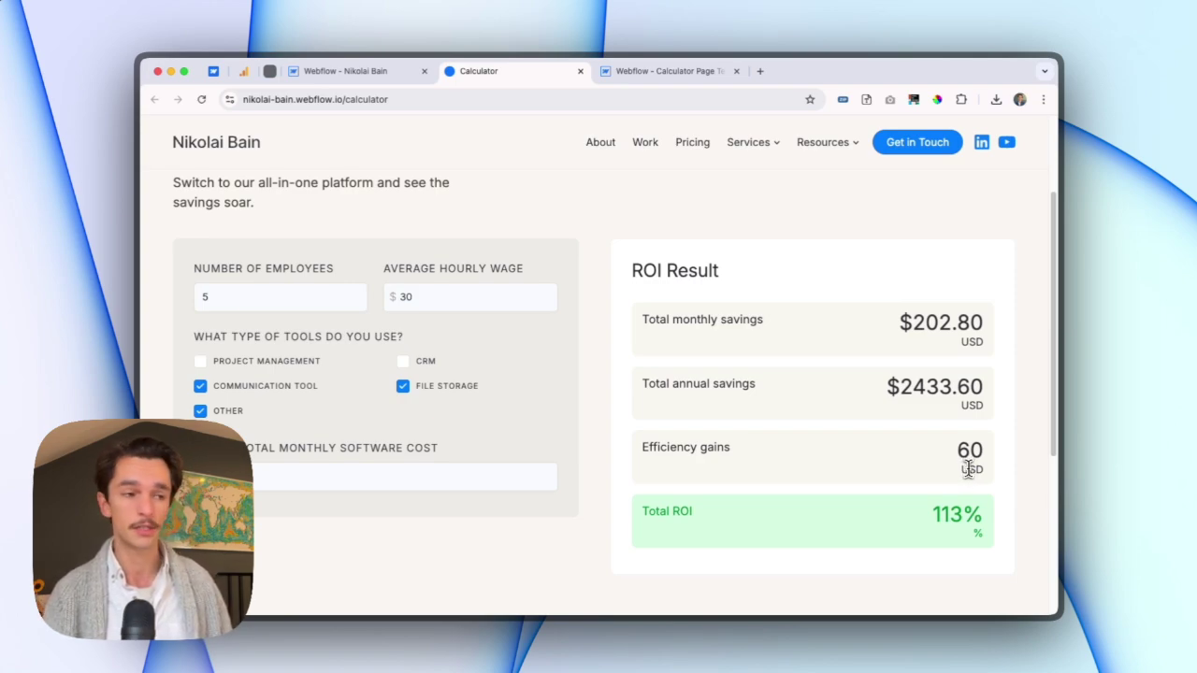
{"action": "left_click_drag", "start_coordinate": [967, 463], "coordinate": [1007, 484]}
{"action": "left_click", "coordinate": [1003, 481]}
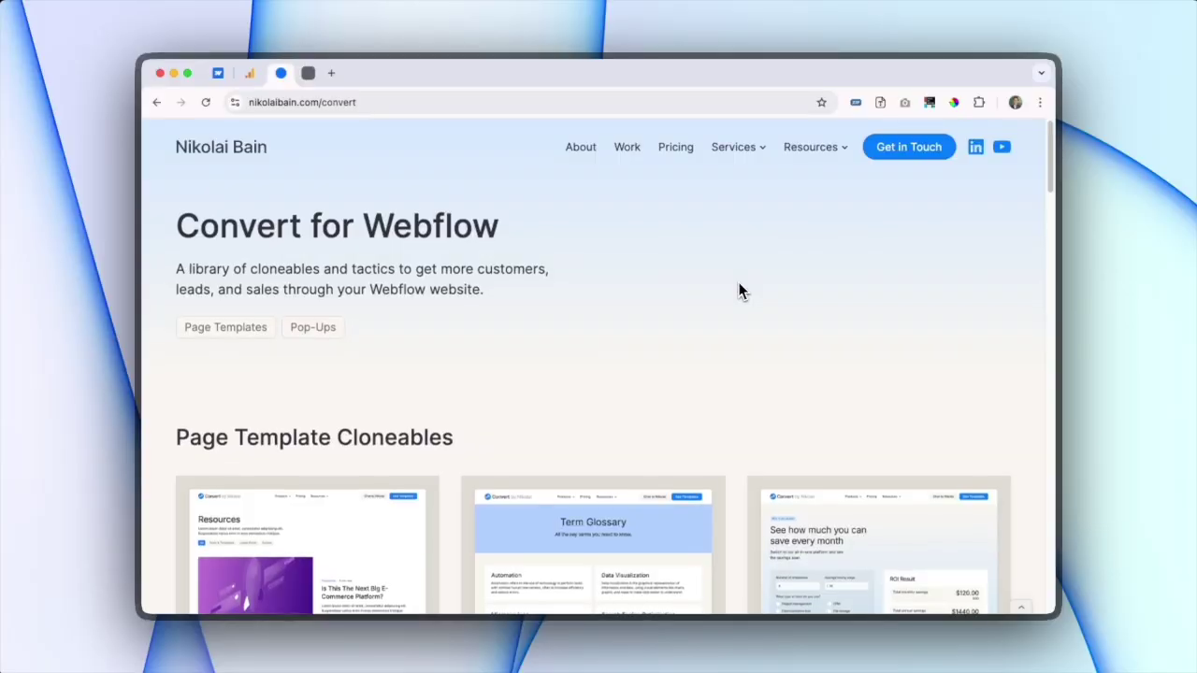
- Scroll down the Convert page past the Calculator Page Template and email pop-up cloneables
{"action": "scroll", "coordinate": [739, 283], "scroll_direction": "down", "scroll_amount": 3}
{"action": "scroll", "coordinate": [739, 284], "scroll_direction": "down", "scroll_amount": 5}
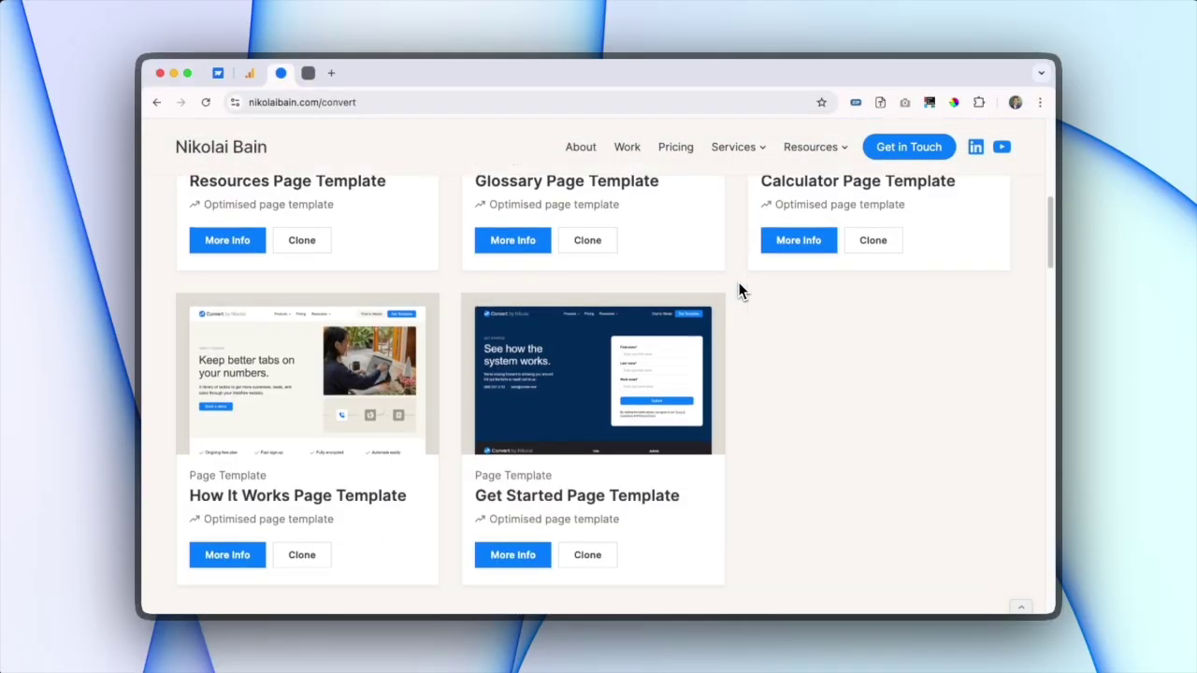
{"action": "scroll", "coordinate": [739, 284], "scroll_direction": "down", "scroll_amount": 5}
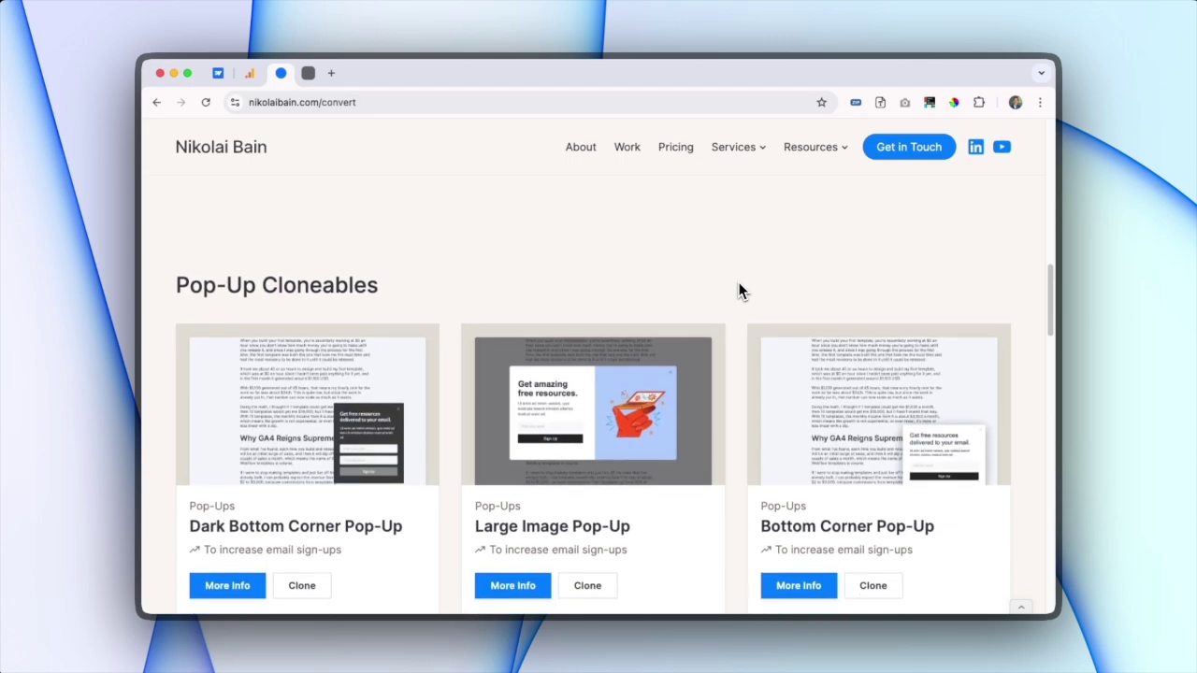